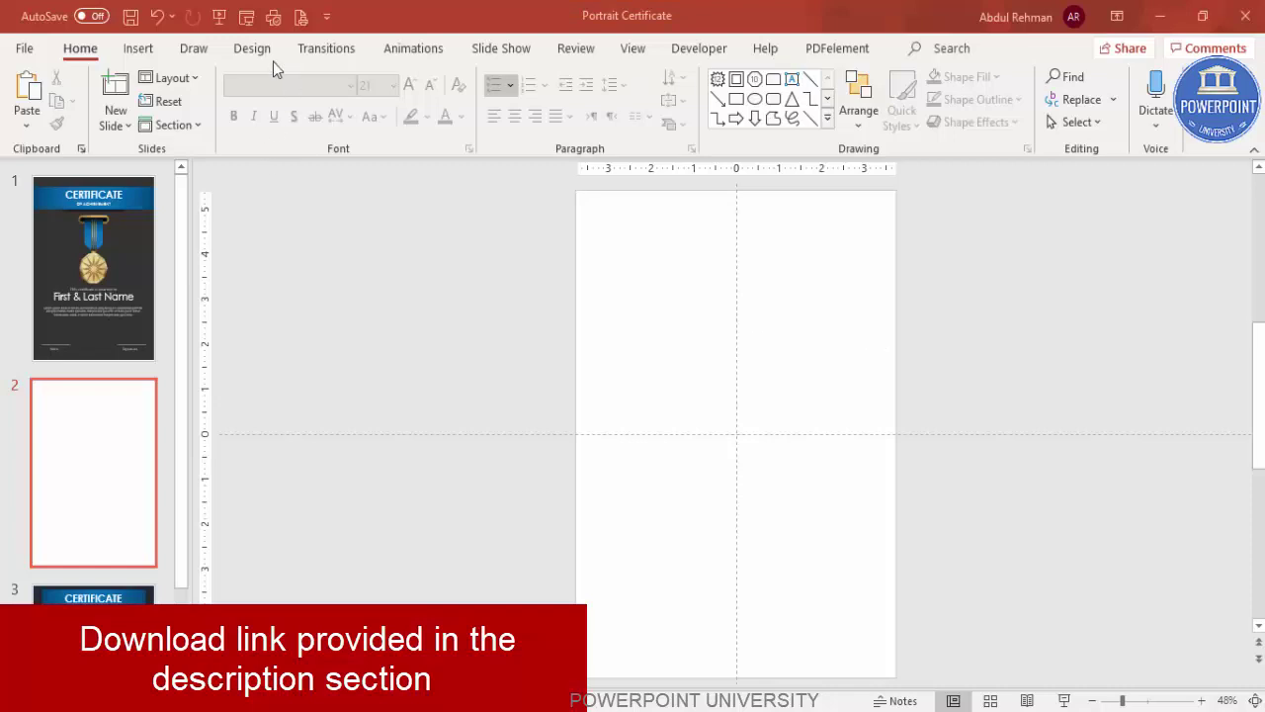
# - Change the slide size to A4 Paper (210x297 mm), portrait, 7.5 × 10.833 in
pyautogui.click(251, 51)
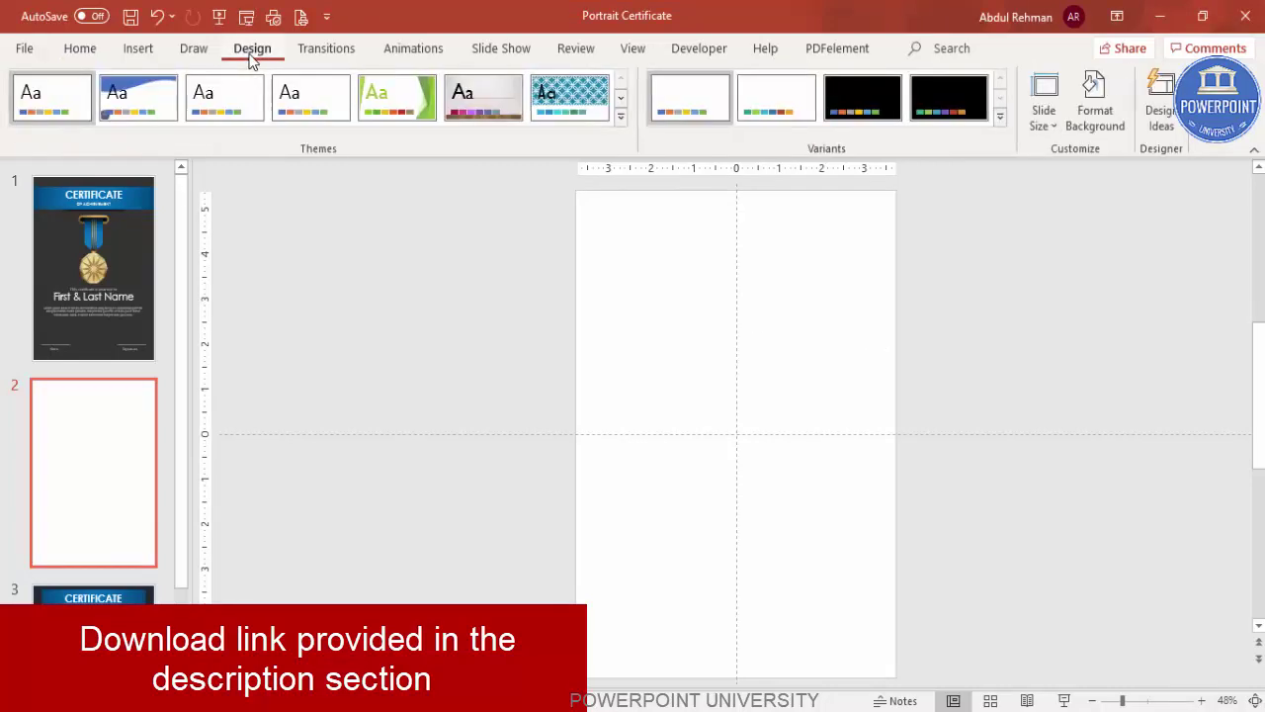
pyautogui.click(1041, 124)
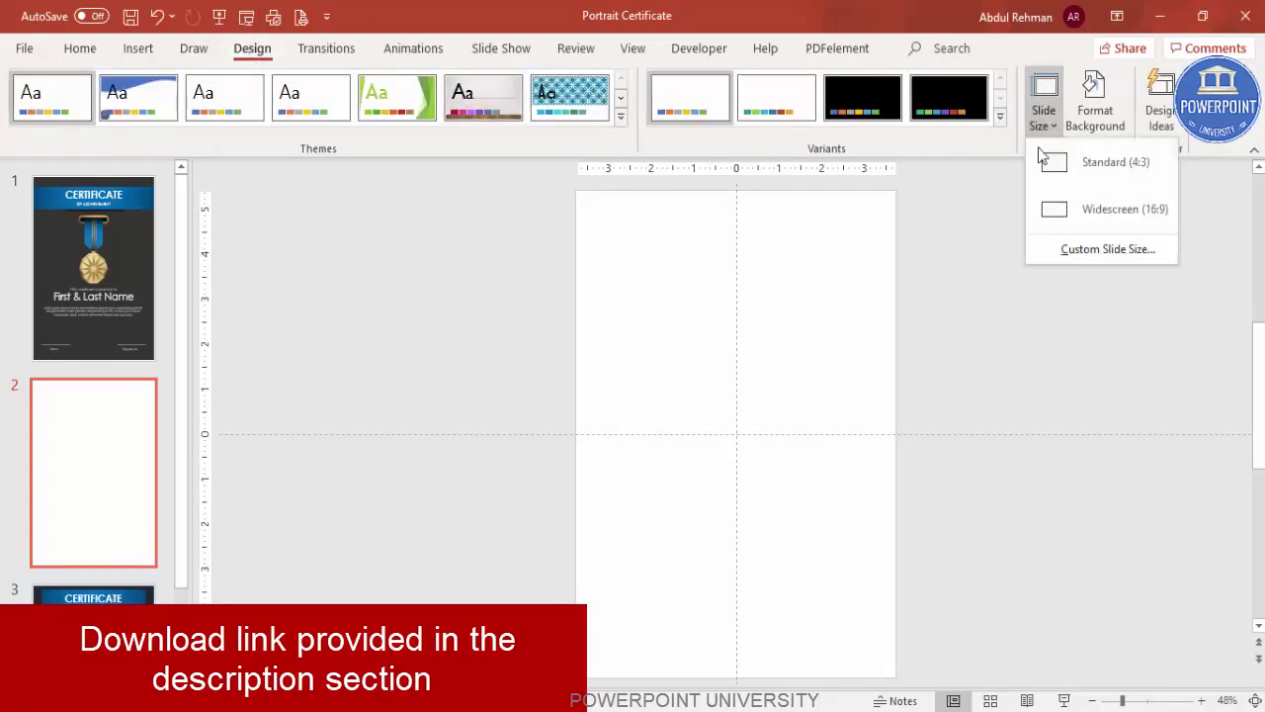
pyautogui.click(1077, 253)
pyautogui.click(528, 302)
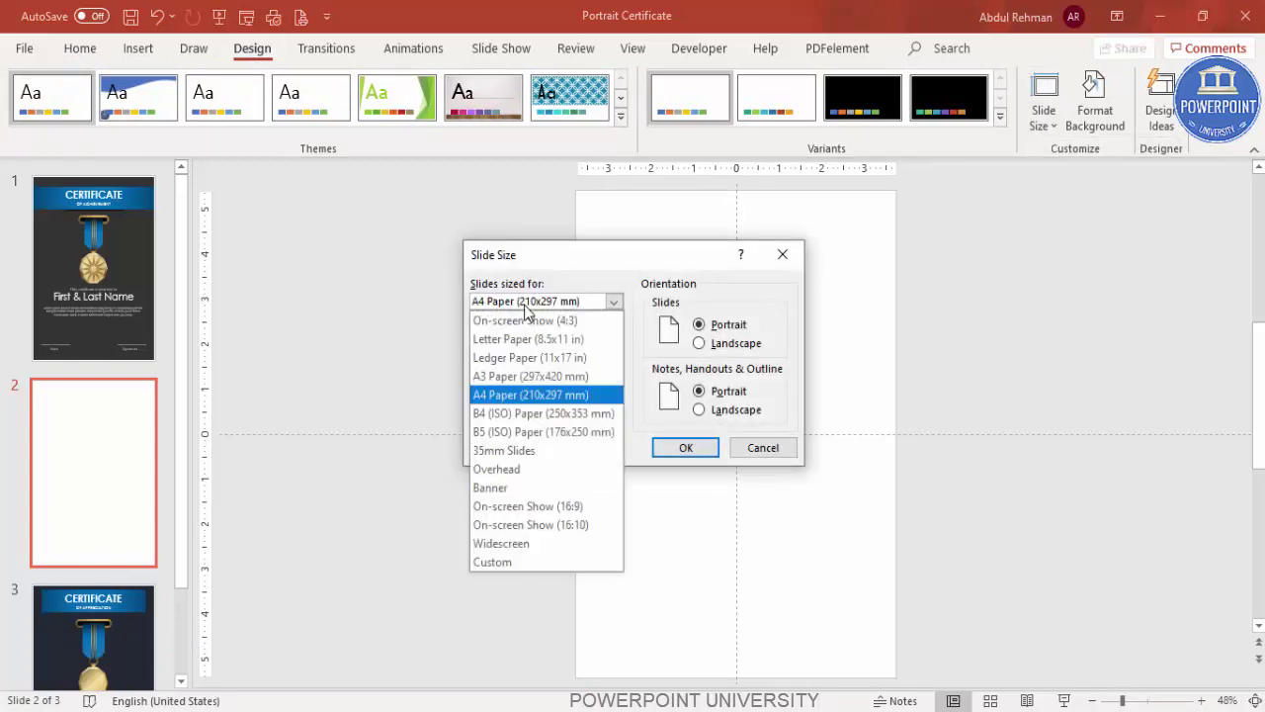
pyautogui.click(504, 394)
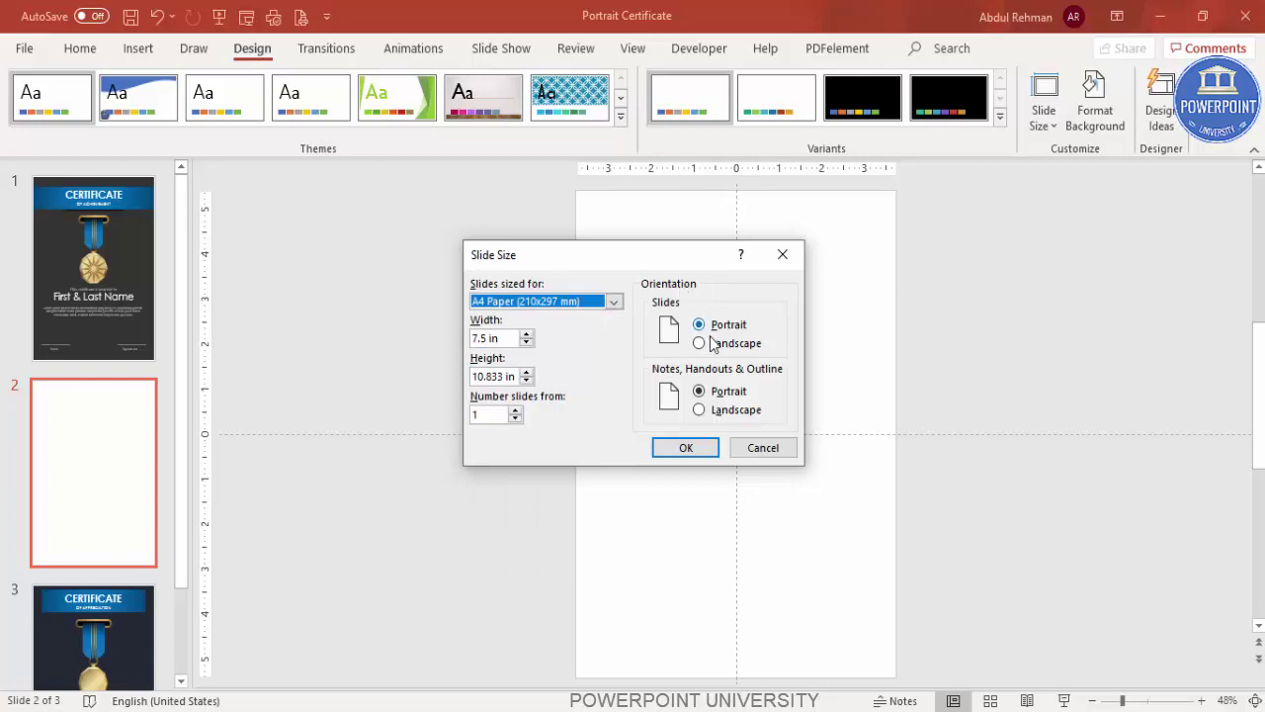
pyautogui.click(671, 450)
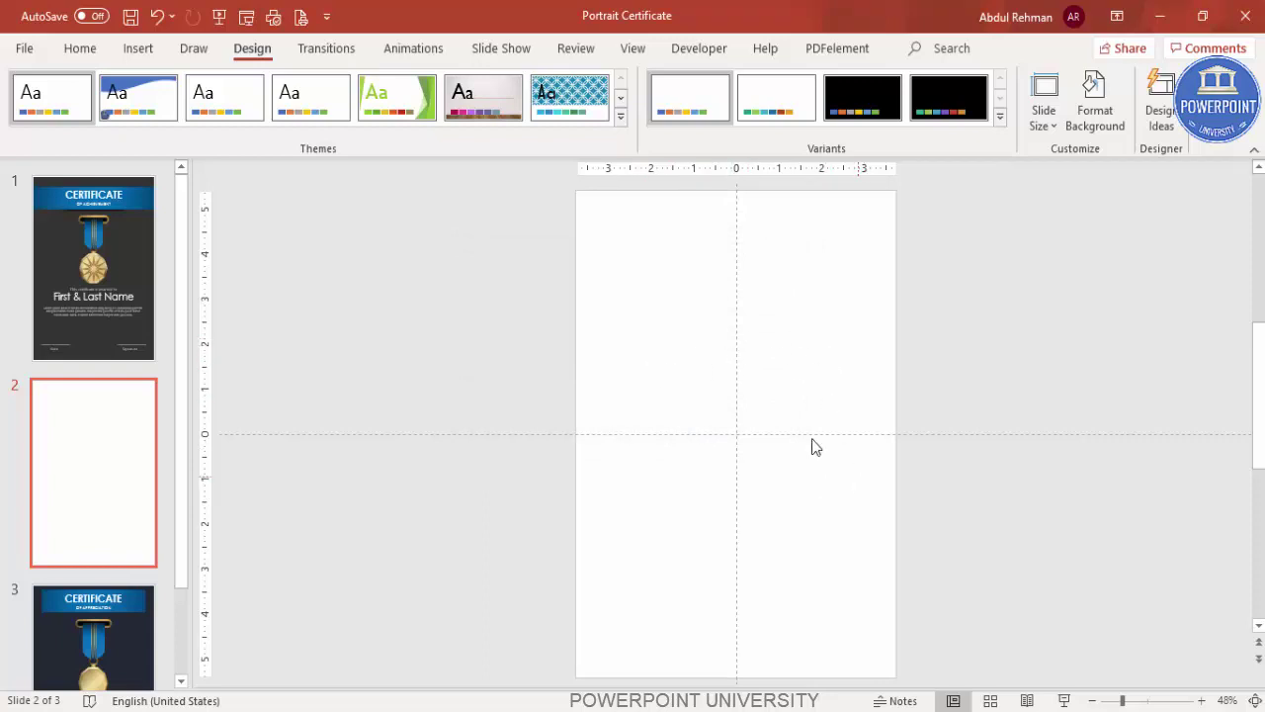
# - In Slide Master view, add two vertical guides just inside the left and right edges
pyautogui.click(632, 49)
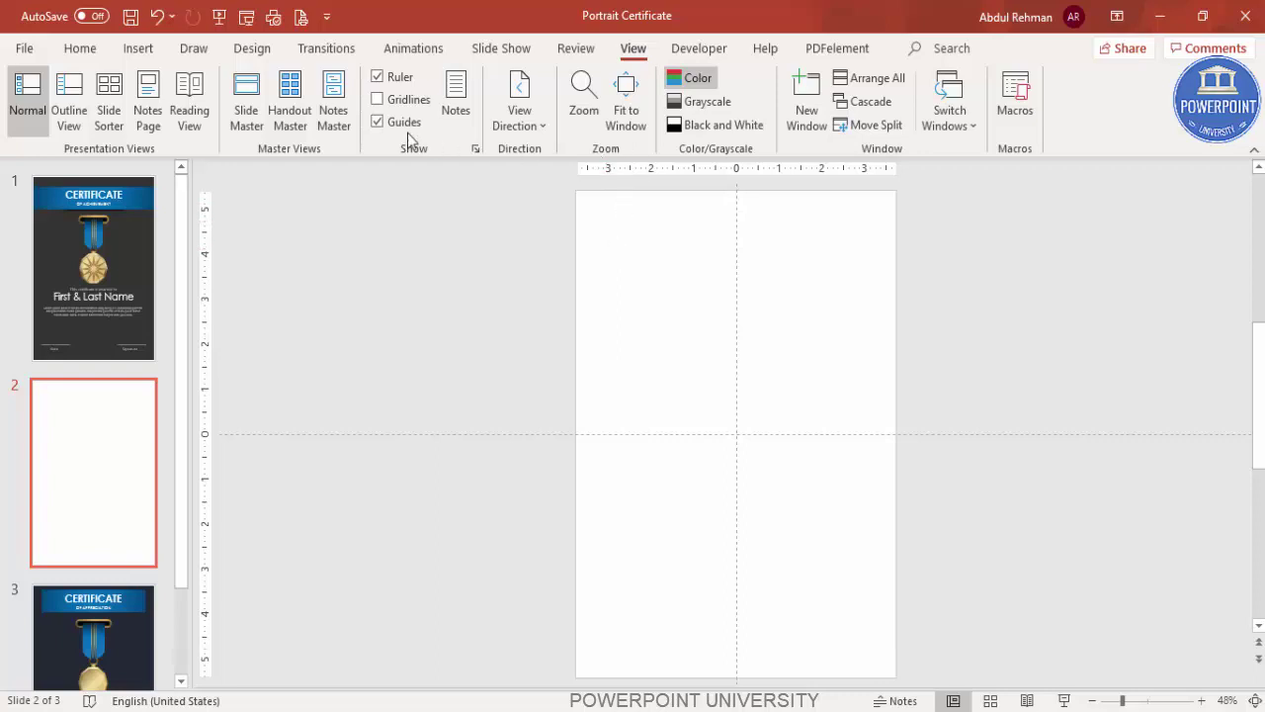
pyautogui.click(247, 104)
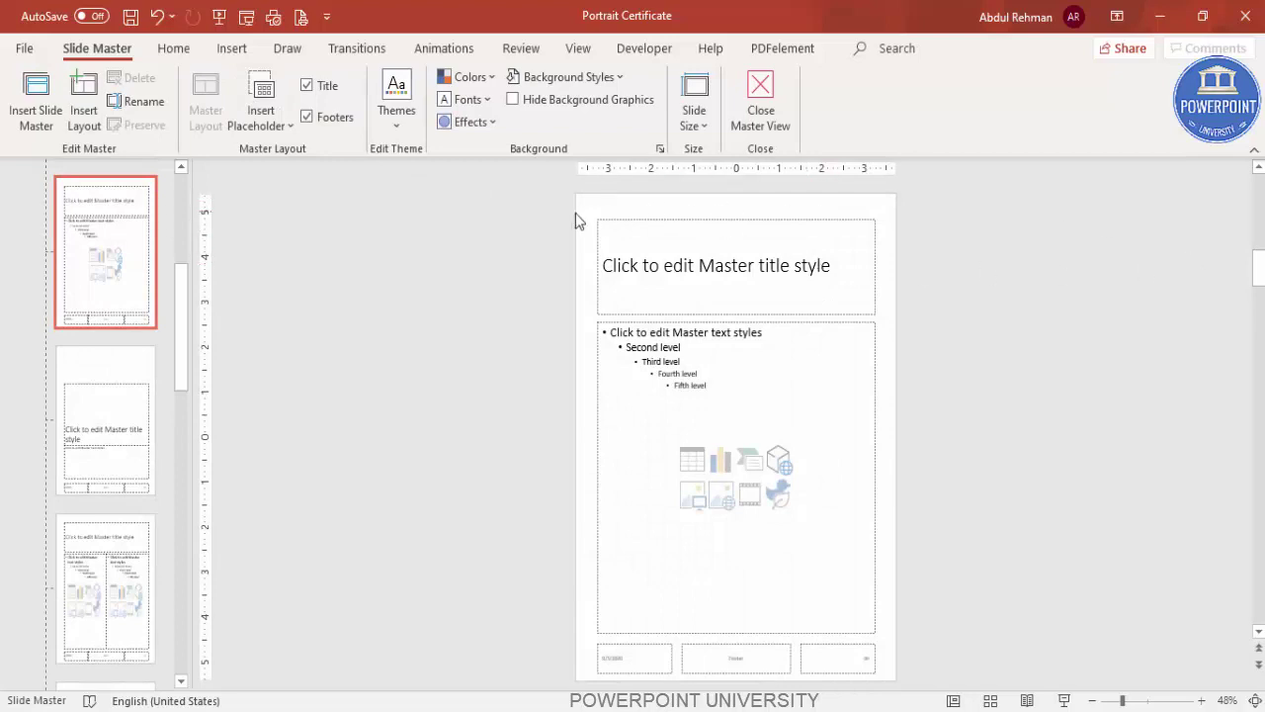
pyautogui.rightClick(596, 210)
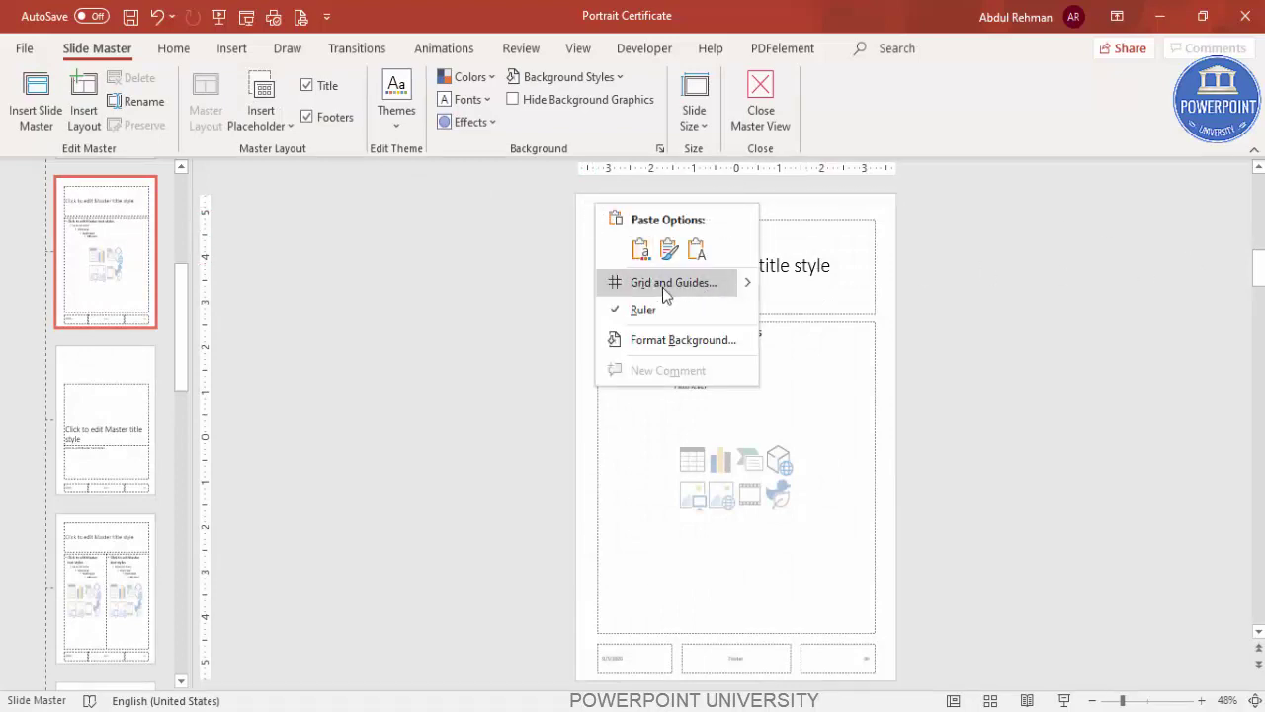
pyautogui.moveTo(749, 284)
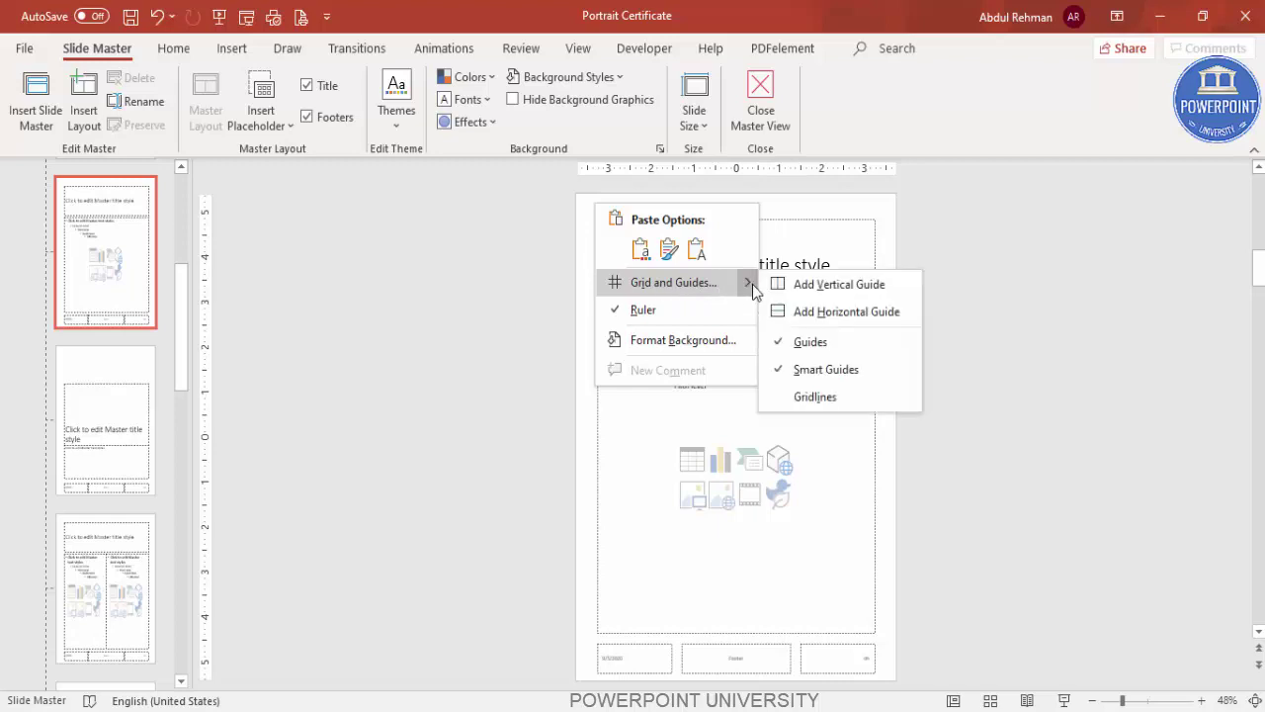
pyautogui.click(869, 286)
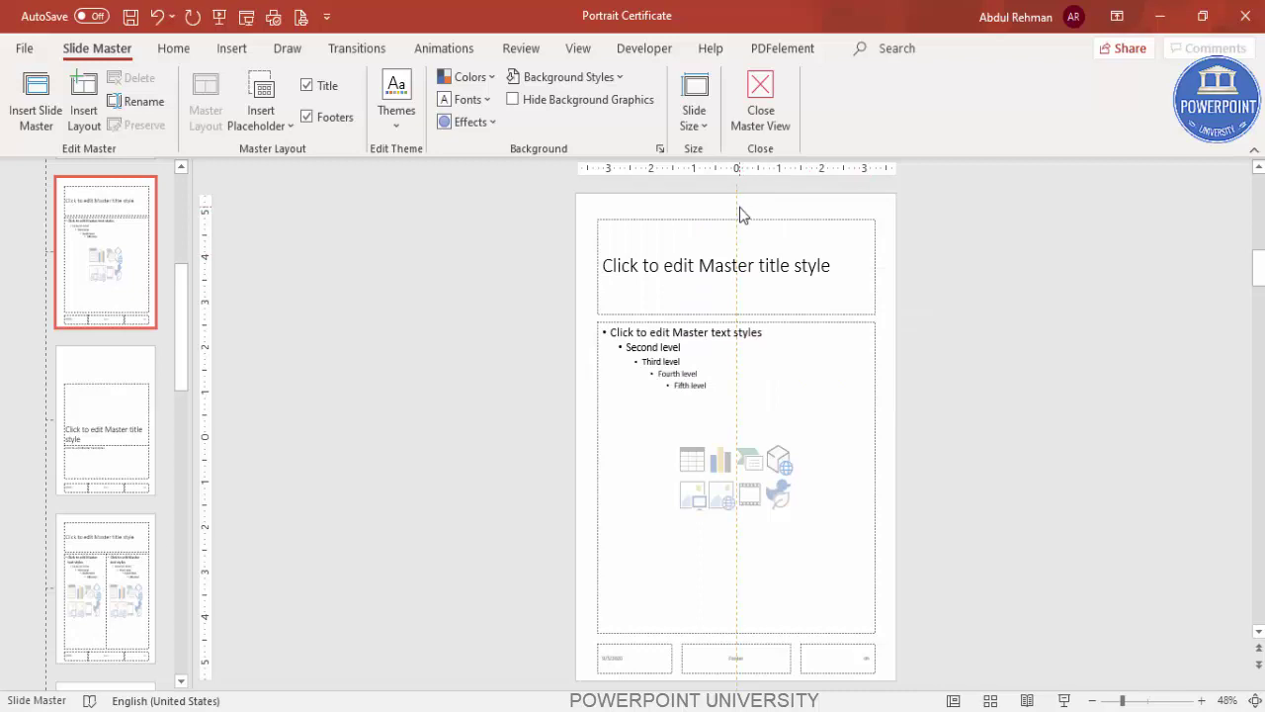
pyautogui.moveTo(736, 206); pyautogui.dragTo(585, 205)
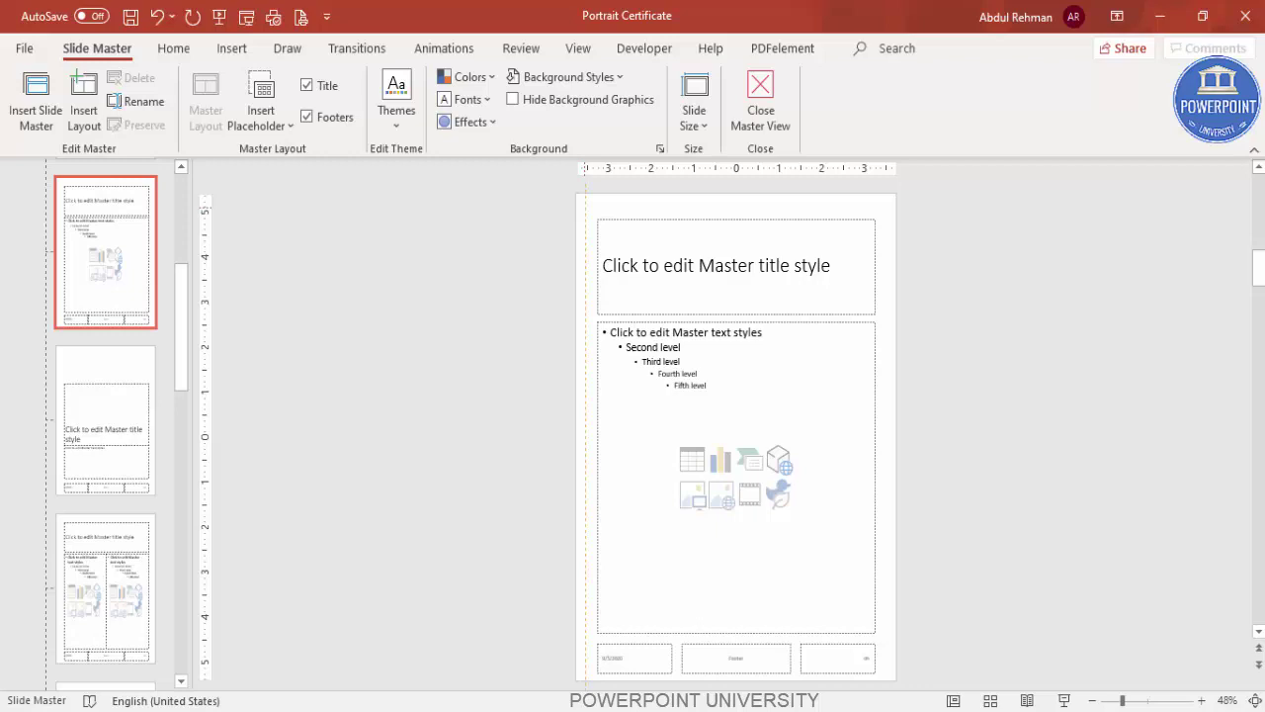
pyautogui.rightClick(585, 206)
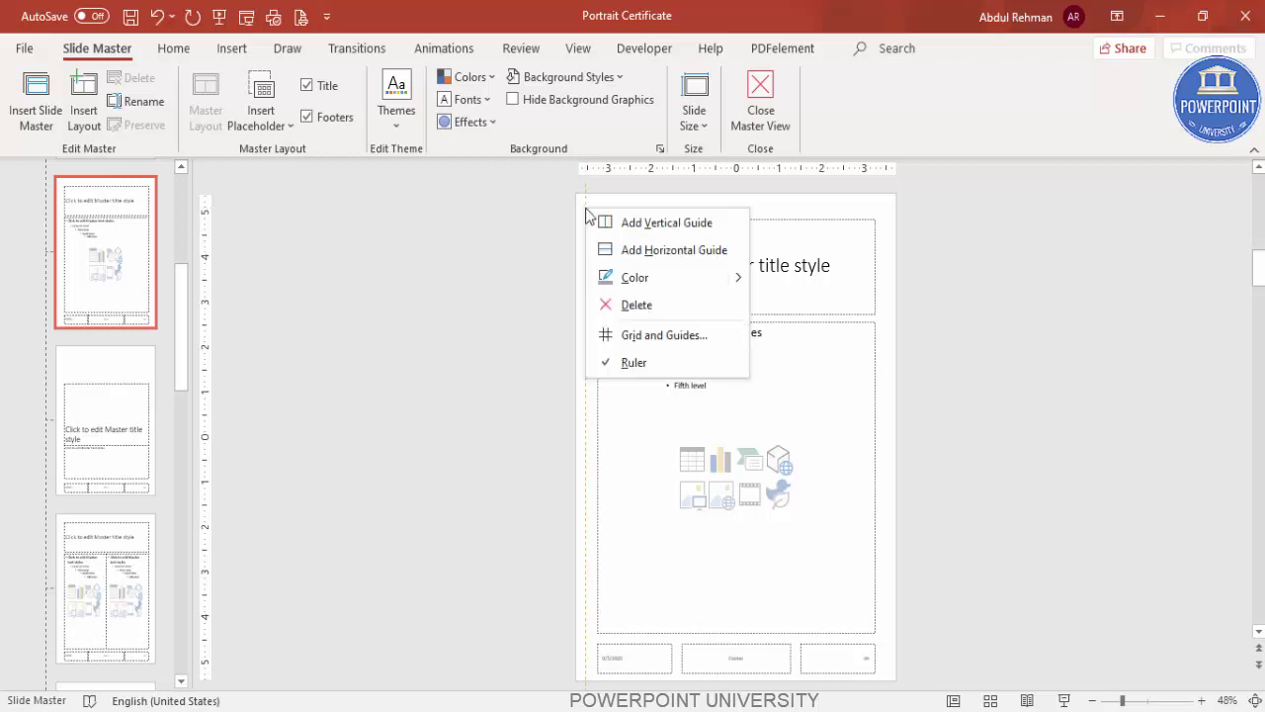
pyautogui.click(694, 221)
pyautogui.moveTo(594, 205); pyautogui.dragTo(886, 206)
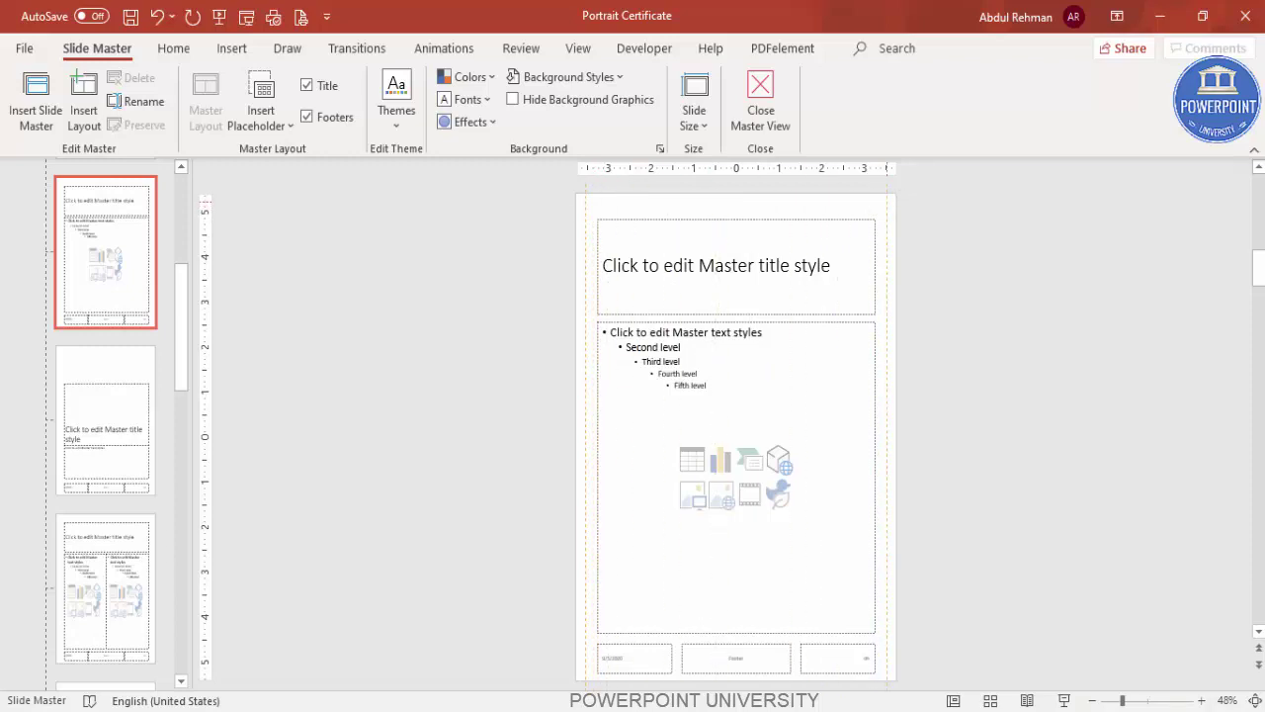
# - Add two horizontal guides, drag one down to the 5.00 mark, and close Master View
pyautogui.rightClick(886, 201)
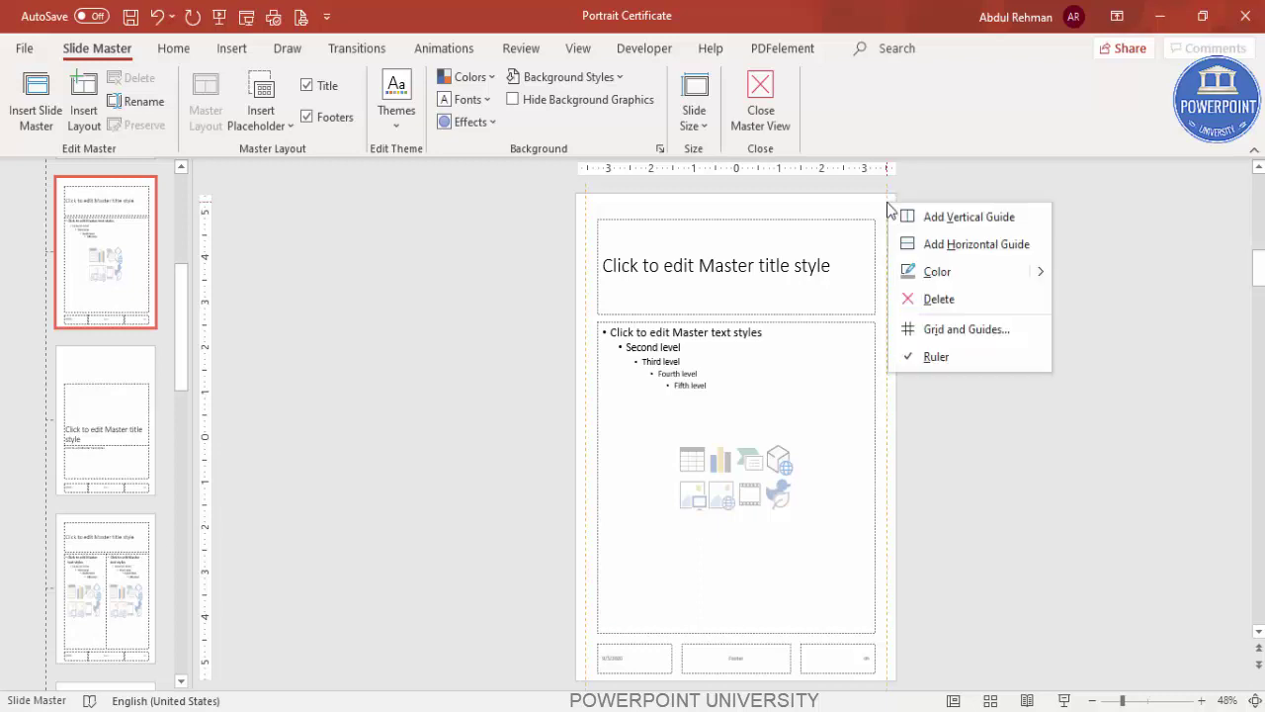
pyautogui.click(951, 244)
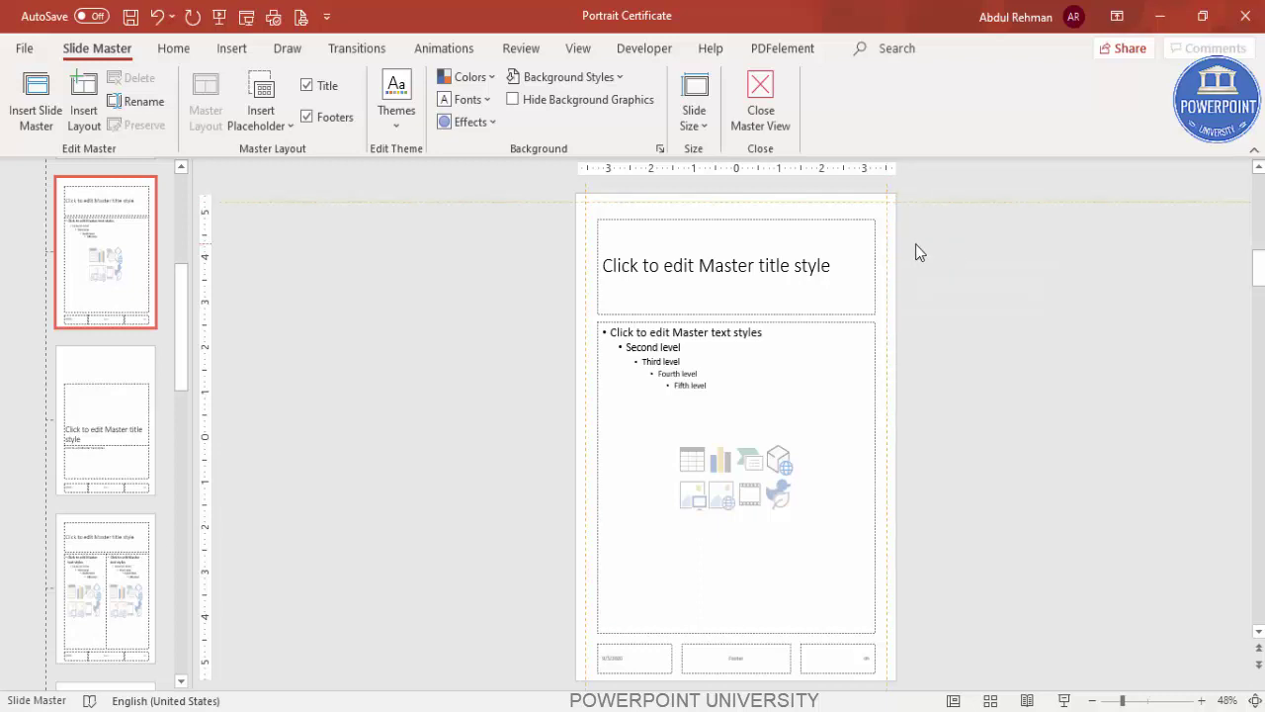
pyautogui.rightClick(821, 203)
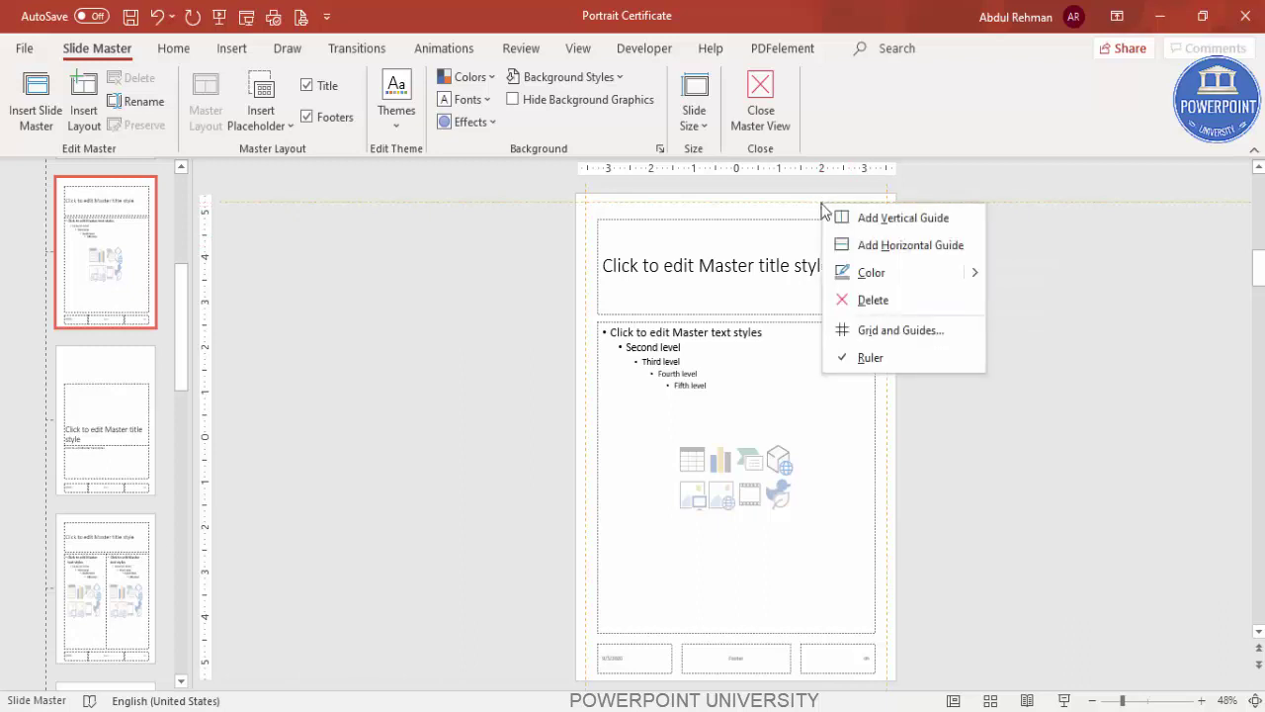
pyautogui.click(886, 248)
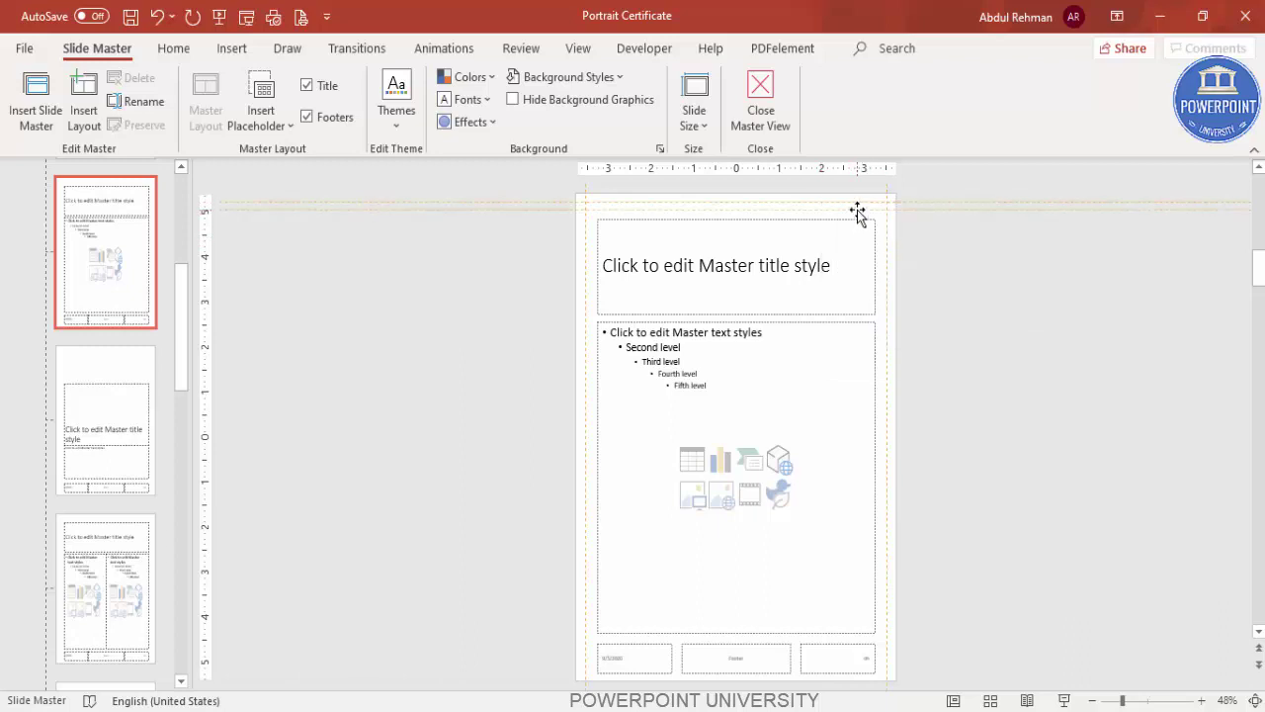
pyautogui.moveTo(856, 208); pyautogui.dragTo(862, 682)
pyautogui.click(745, 104)
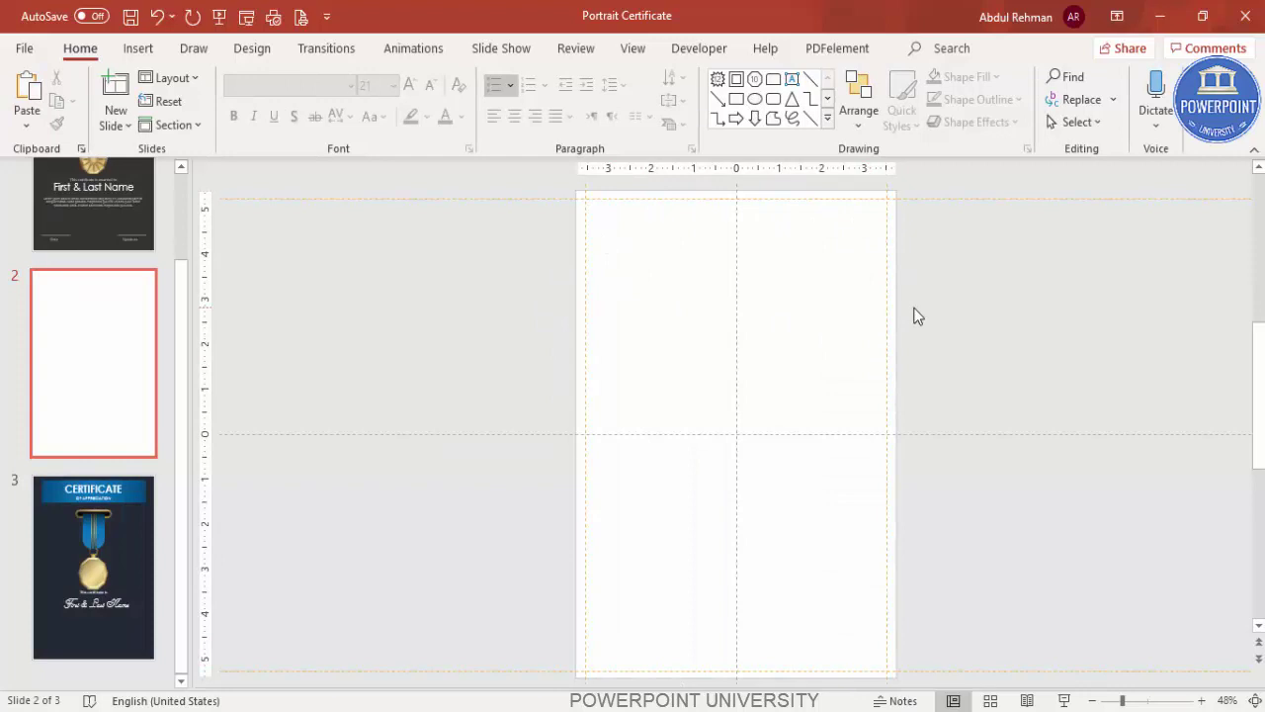
# - Draw a full-width 7.5 × 1.24 in rectangle snapped to the top guide, with no outline
pyautogui.click(138, 48)
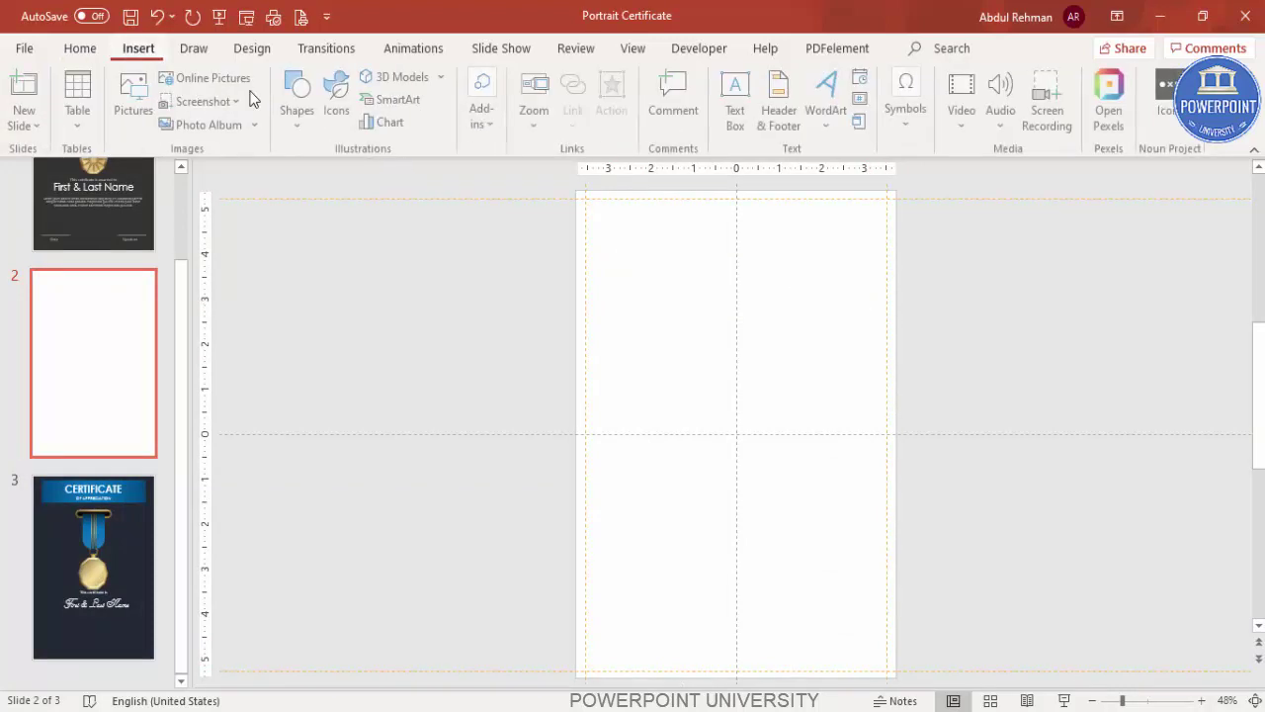
pyautogui.click(300, 116)
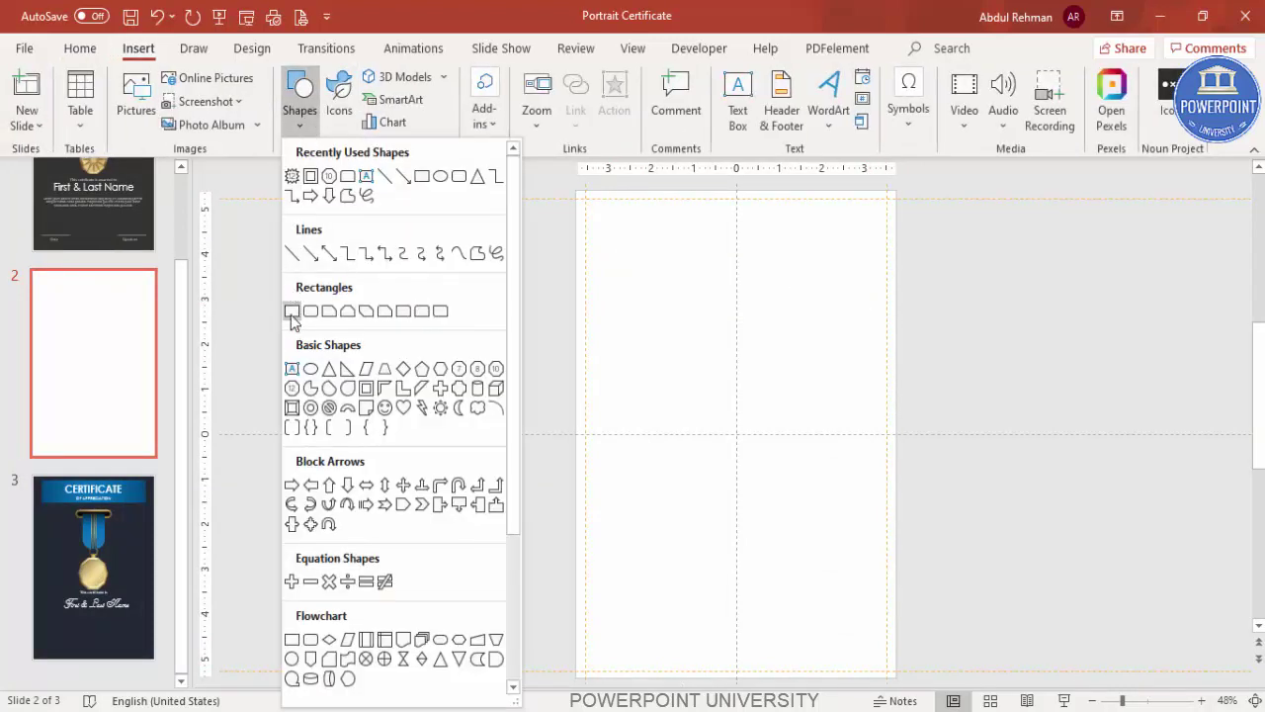
pyautogui.click(292, 313)
pyautogui.moveTo(578, 213); pyautogui.dragTo(896, 268)
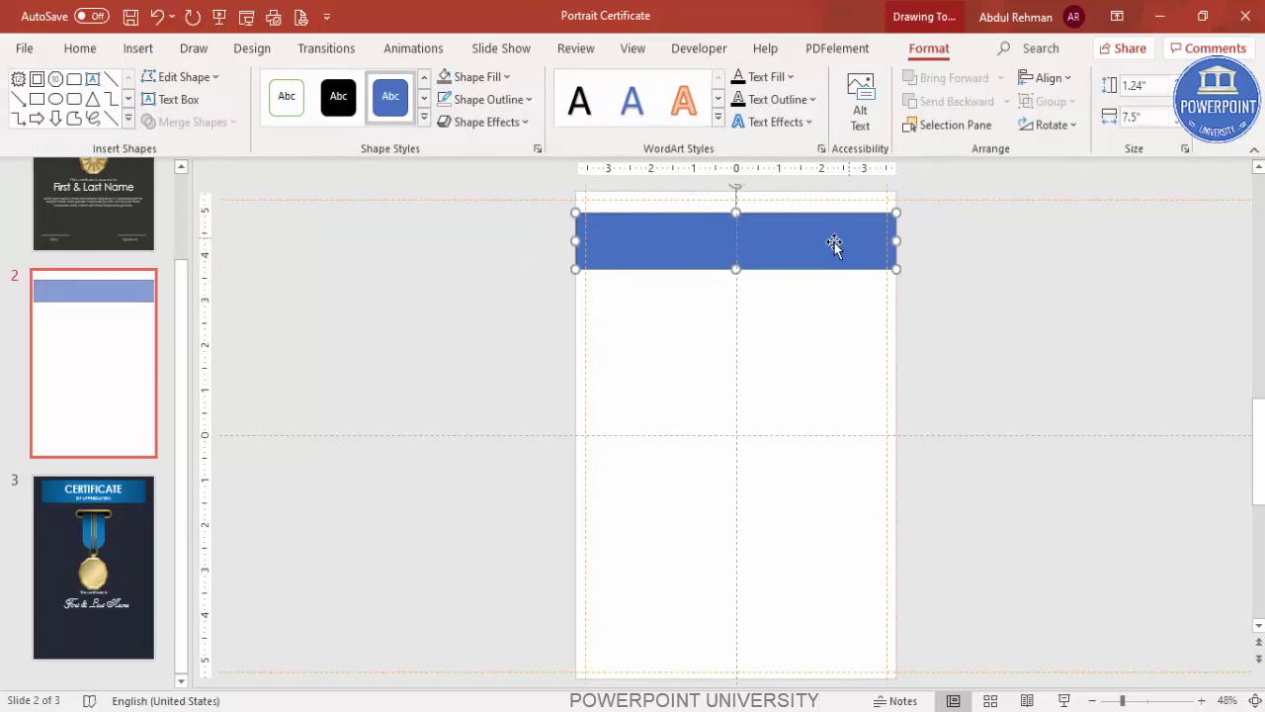
pyautogui.moveTo(831, 240); pyautogui.dragTo(829, 236)
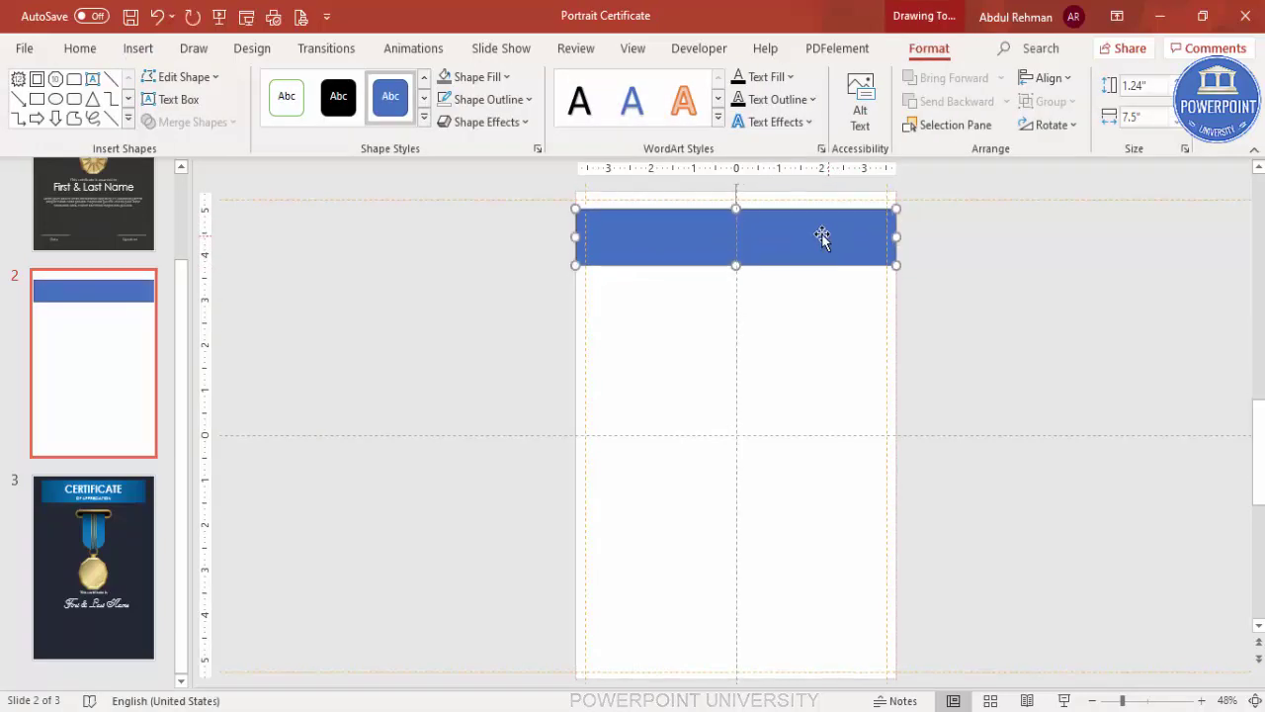
pyautogui.click(504, 99)
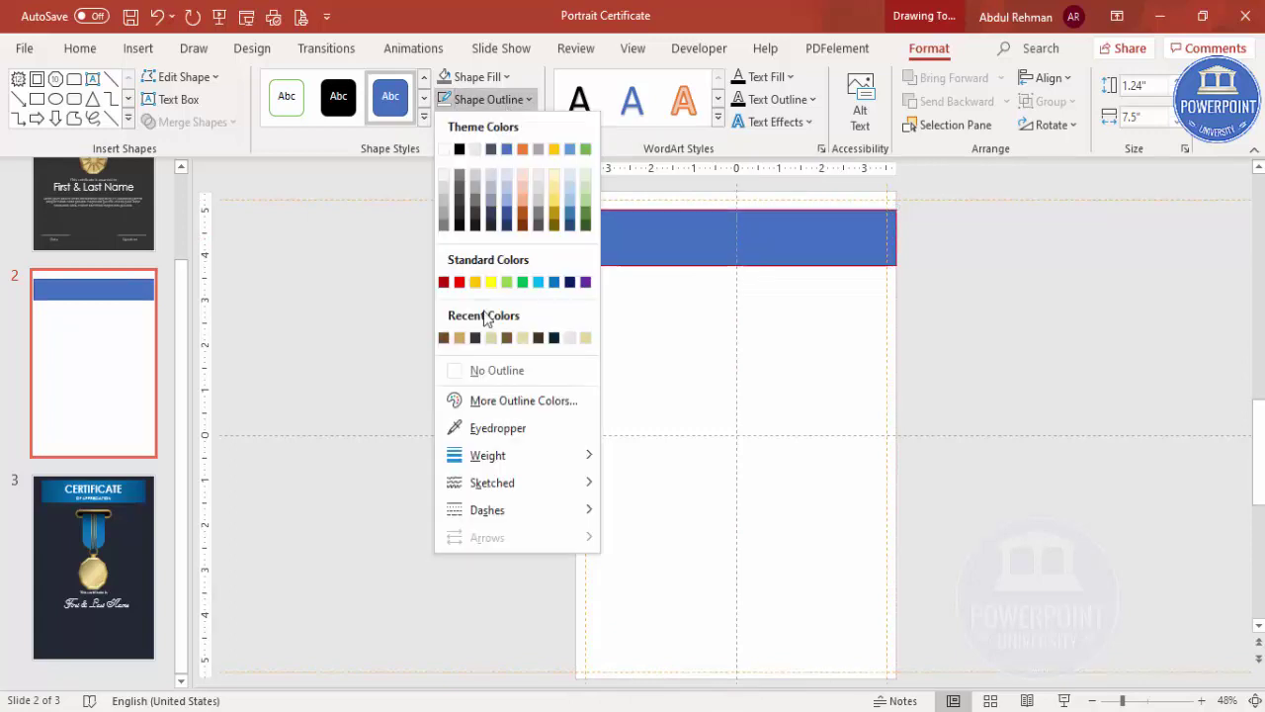
pyautogui.click(497, 371)
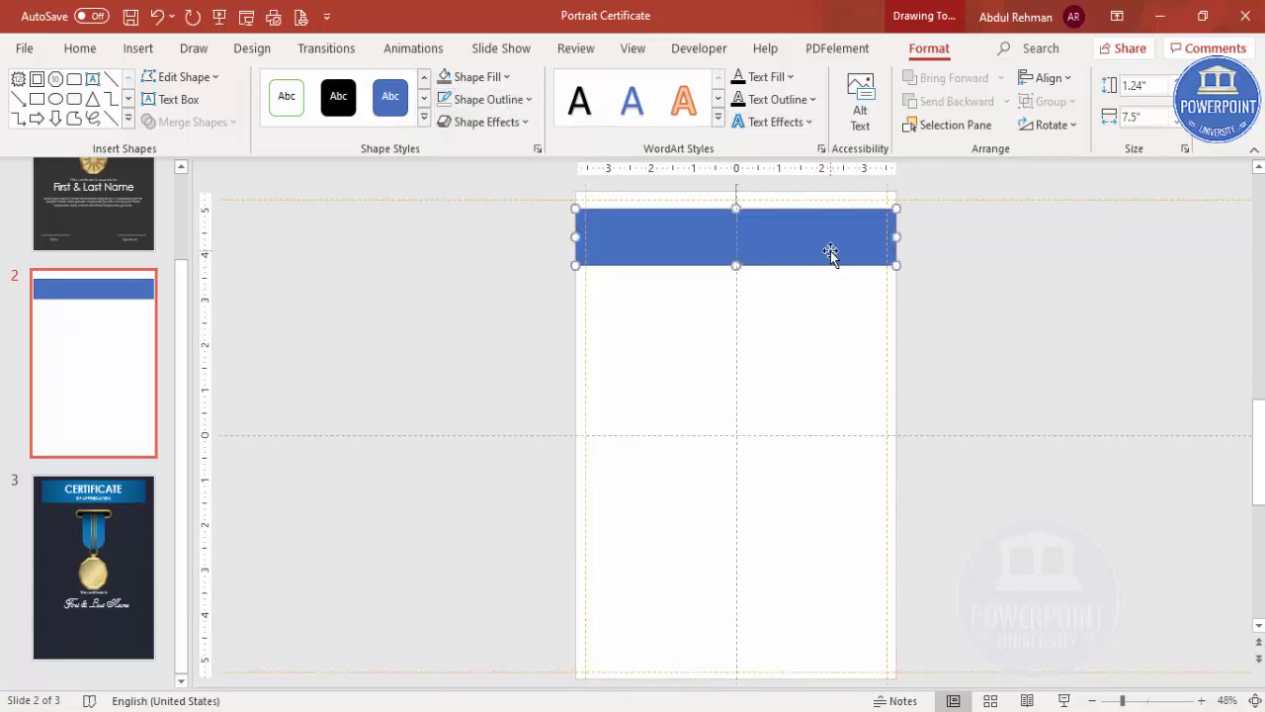
pyautogui.rightClick(830, 251)
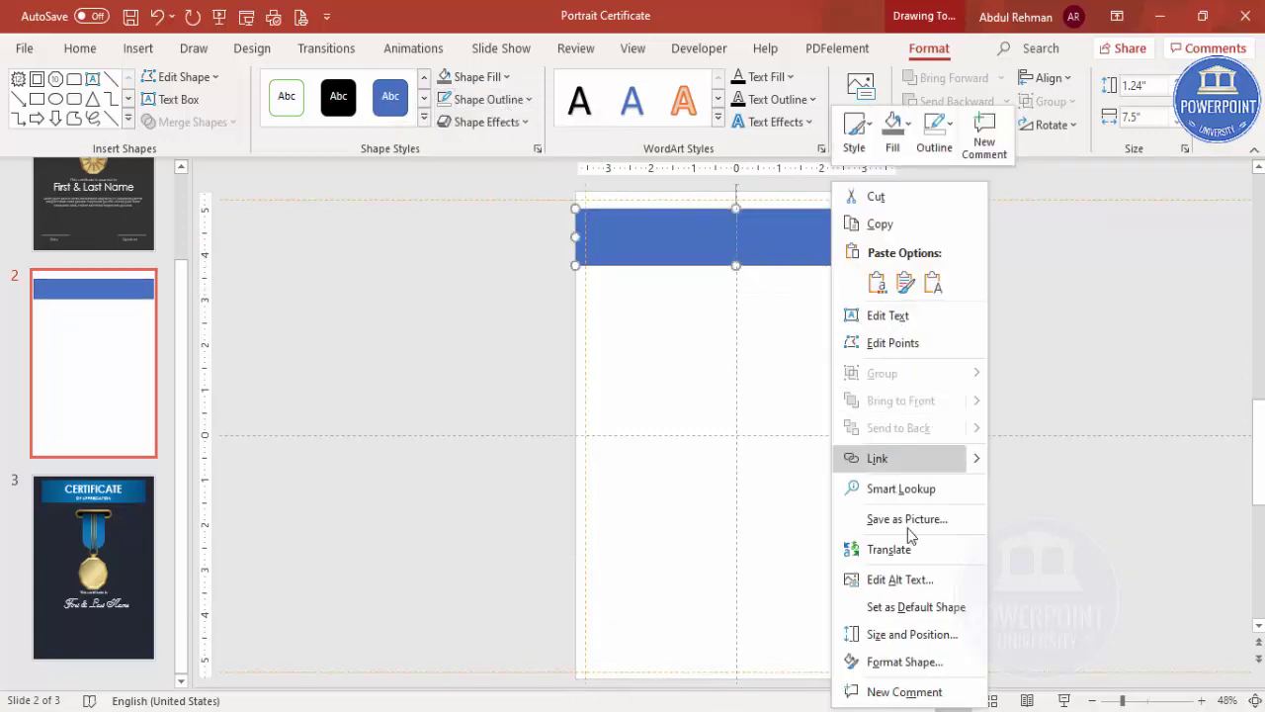
# - Give the banner a linear 180° gradient fill with three stops, the middle at 51%
pyautogui.click(904, 662)
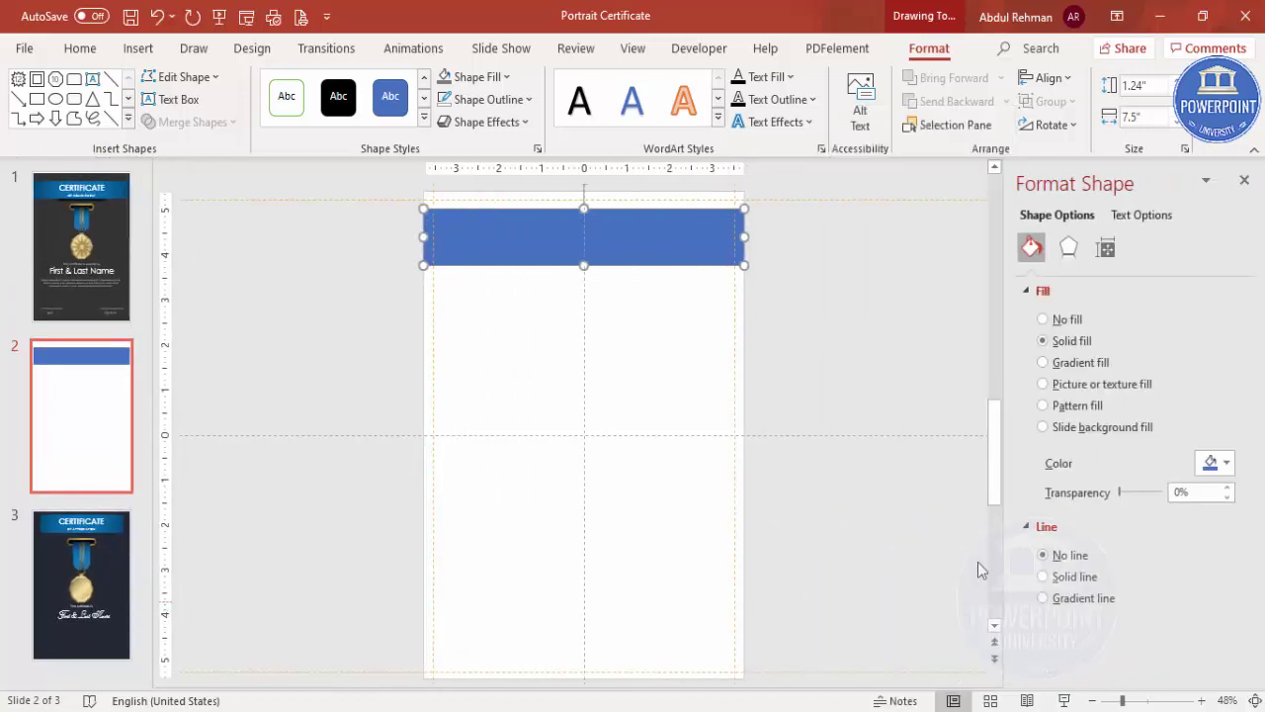
pyautogui.click(1056, 365)
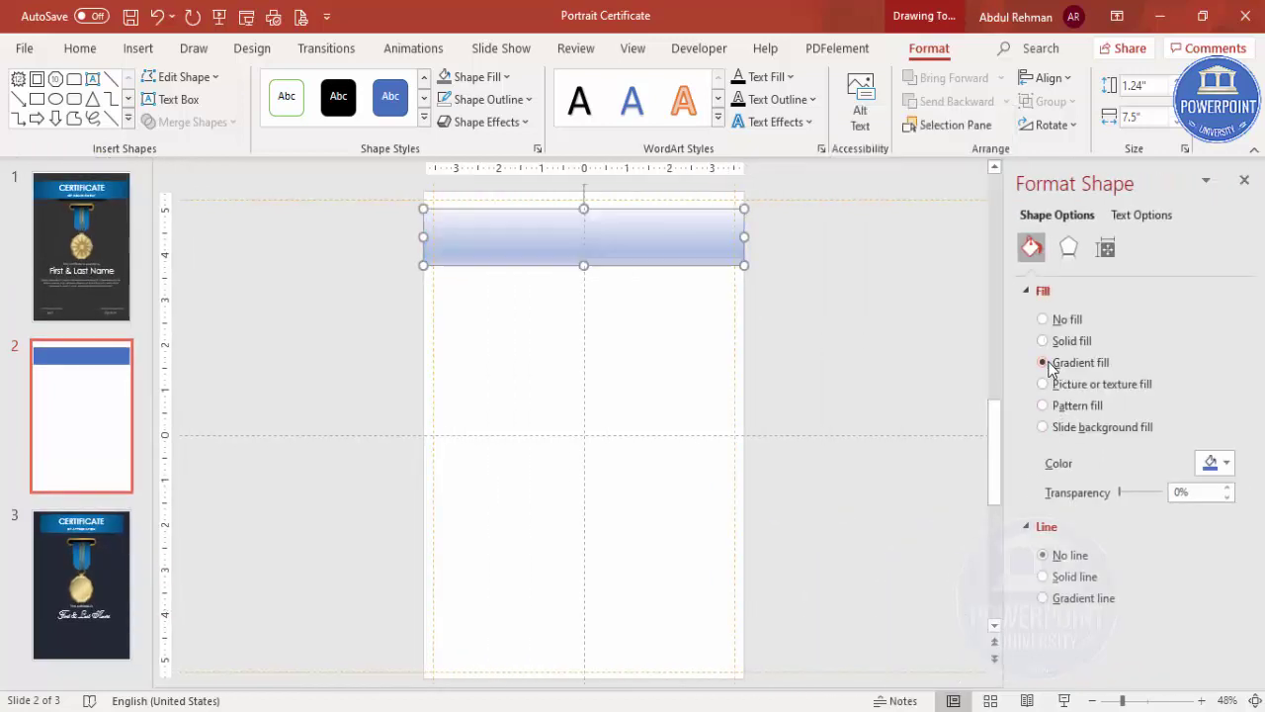
pyautogui.moveTo(1147, 605)
pyautogui.mouseDown()
pyautogui.moveTo(1089, 607)
pyautogui.moveTo(1139, 605)
pyautogui.mouseUp()
pyautogui.click(1146, 605)
pyautogui.click(1223, 602)
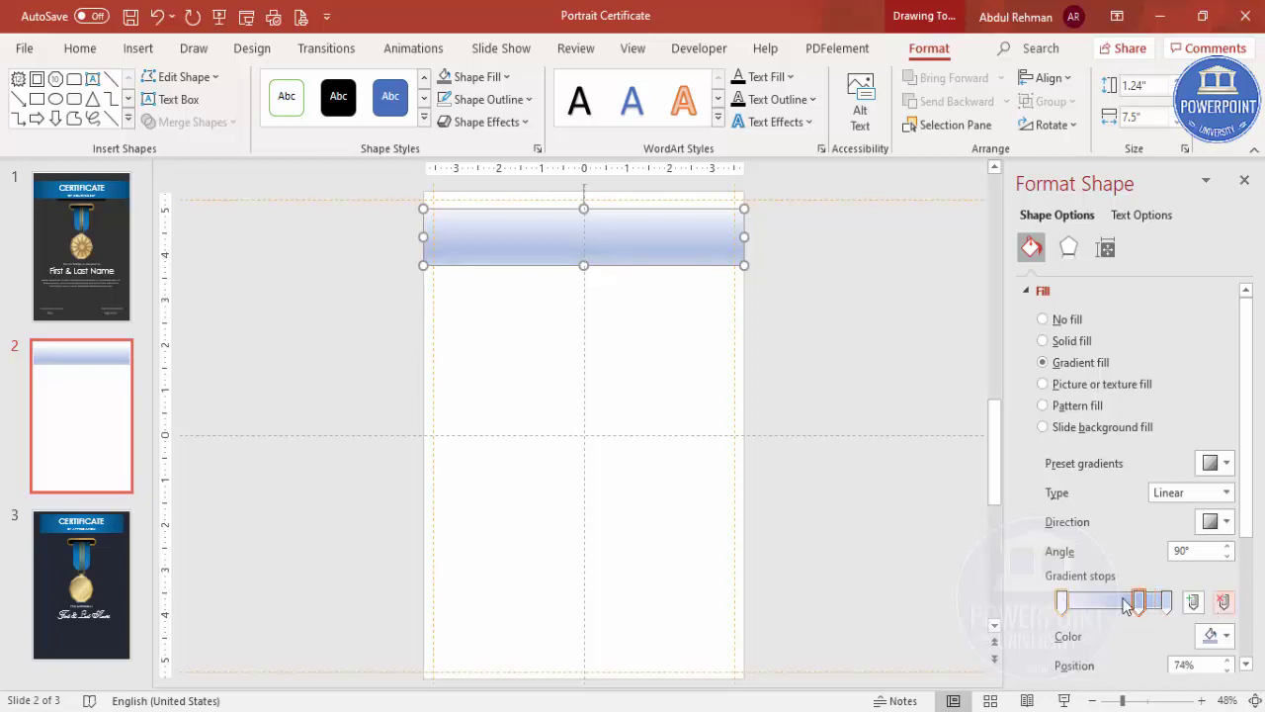
pyautogui.moveTo(1139, 605); pyautogui.dragTo(1114, 609)
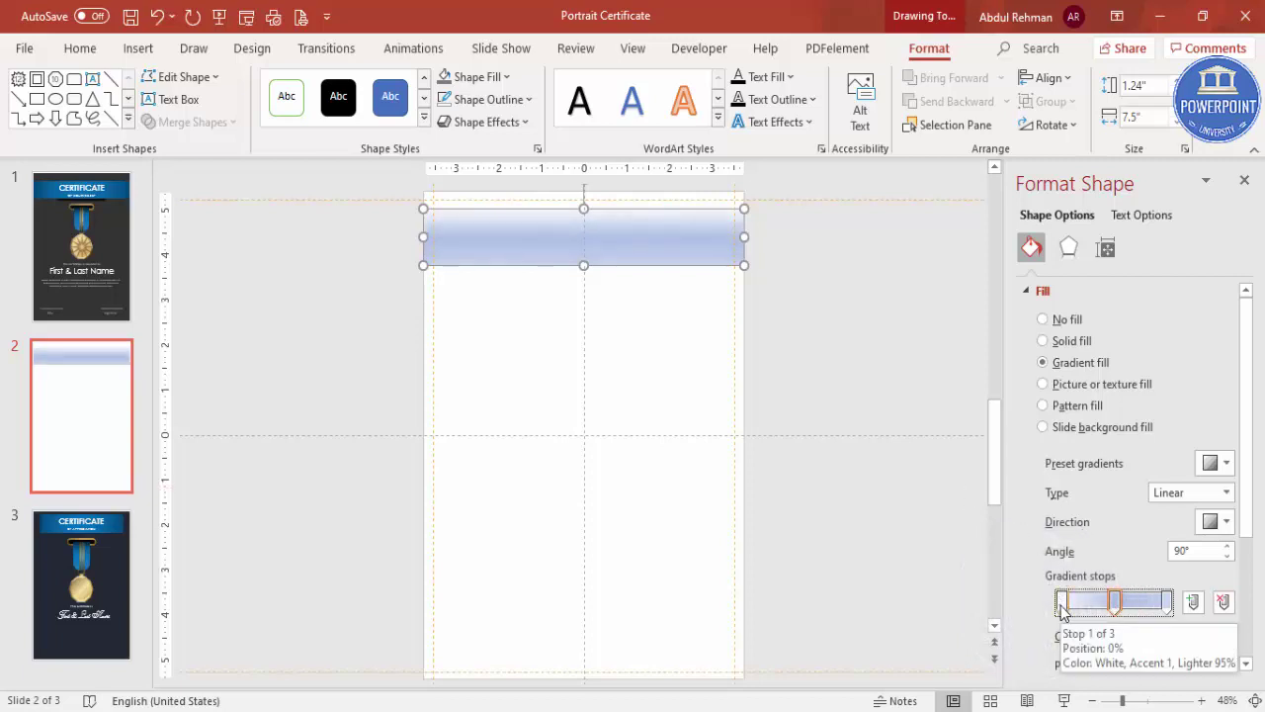
pyautogui.click(1178, 492)
pyautogui.click(1178, 491)
pyautogui.click(1210, 524)
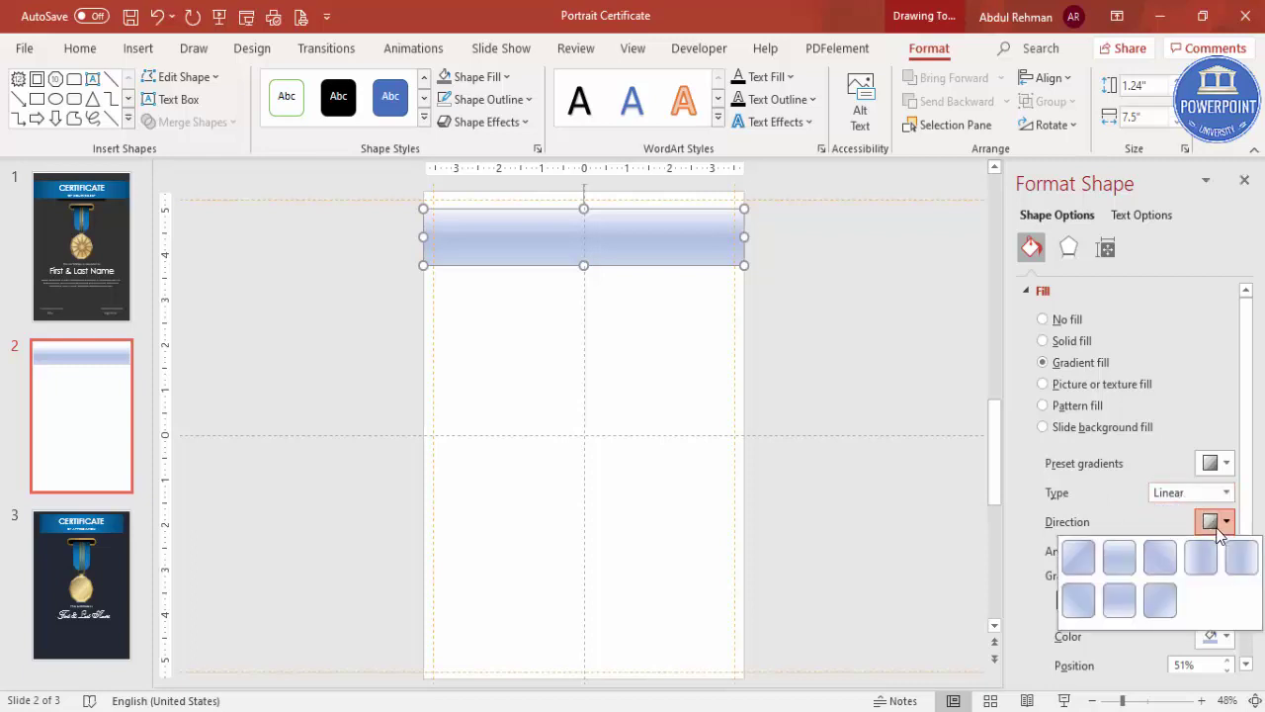
pyautogui.click(1242, 559)
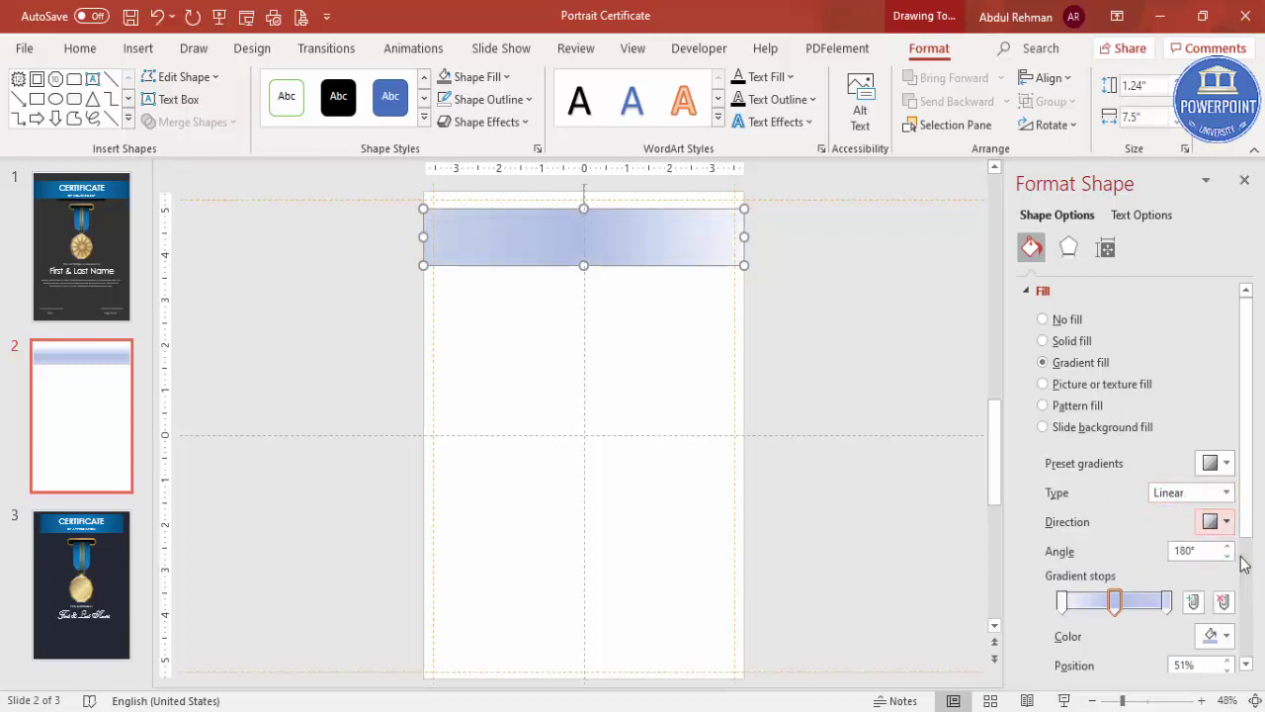
# - Colour the first and last gradient stops the same saturated dark blue
pyautogui.click(1061, 601)
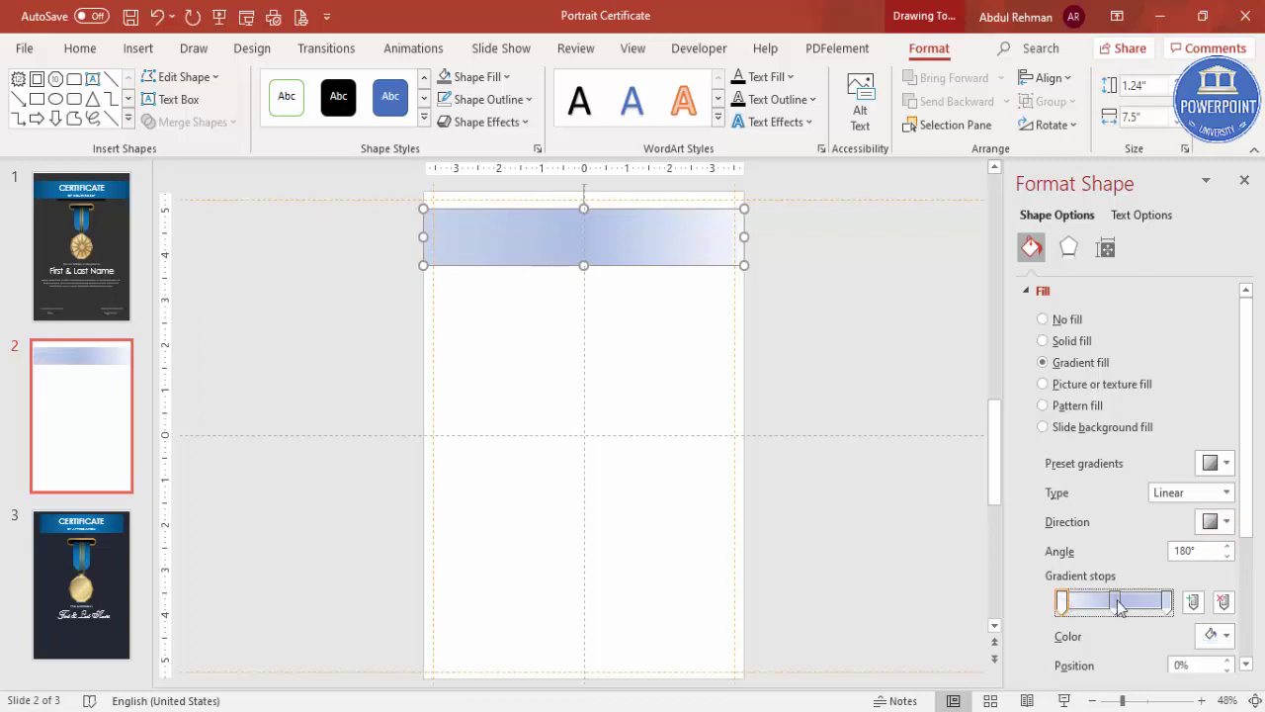
pyautogui.click(1226, 635)
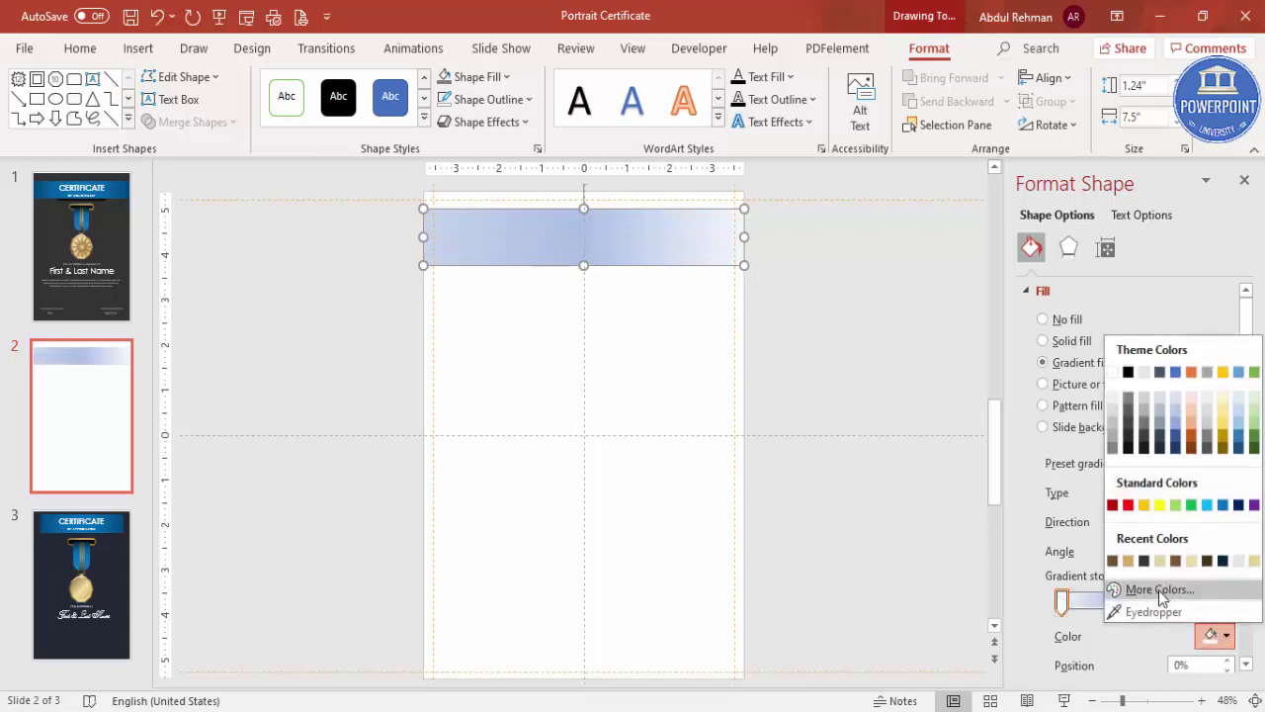
pyautogui.click(1165, 593)
pyautogui.click(364, 326)
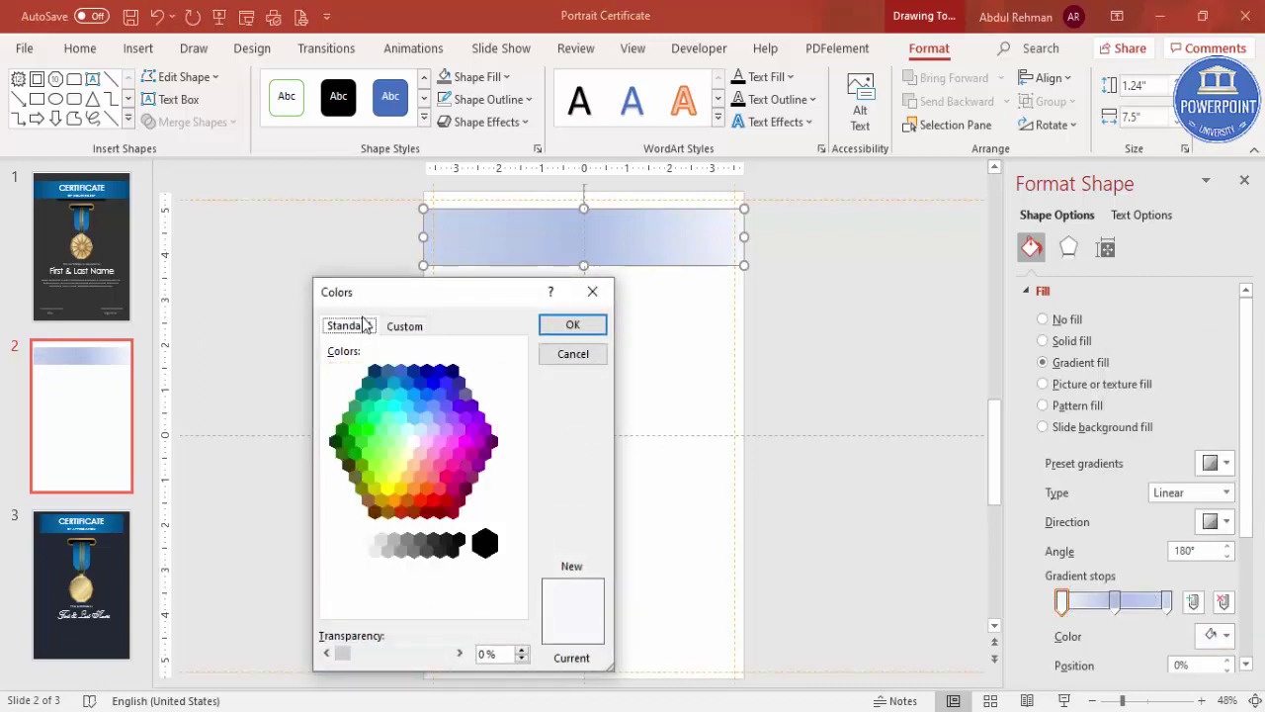
pyautogui.click(426, 372)
pyautogui.click(420, 383)
pyautogui.click(439, 370)
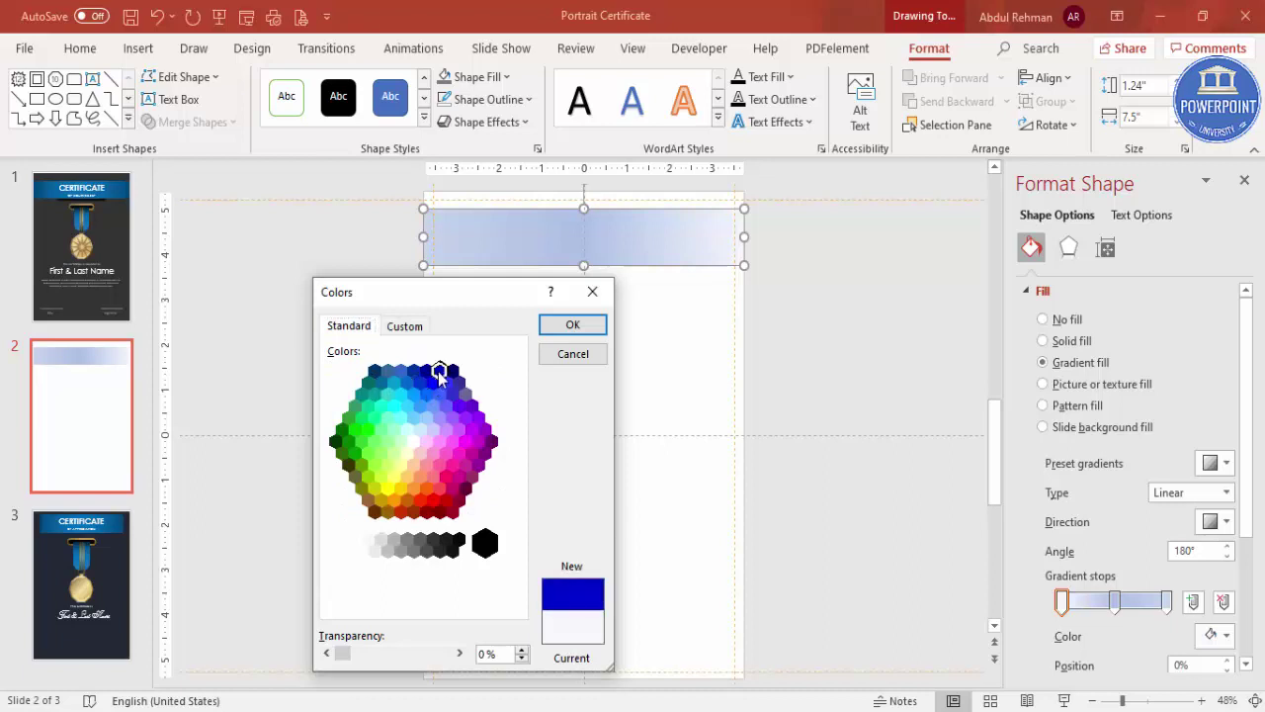
pyautogui.click(595, 327)
pyautogui.click(1166, 600)
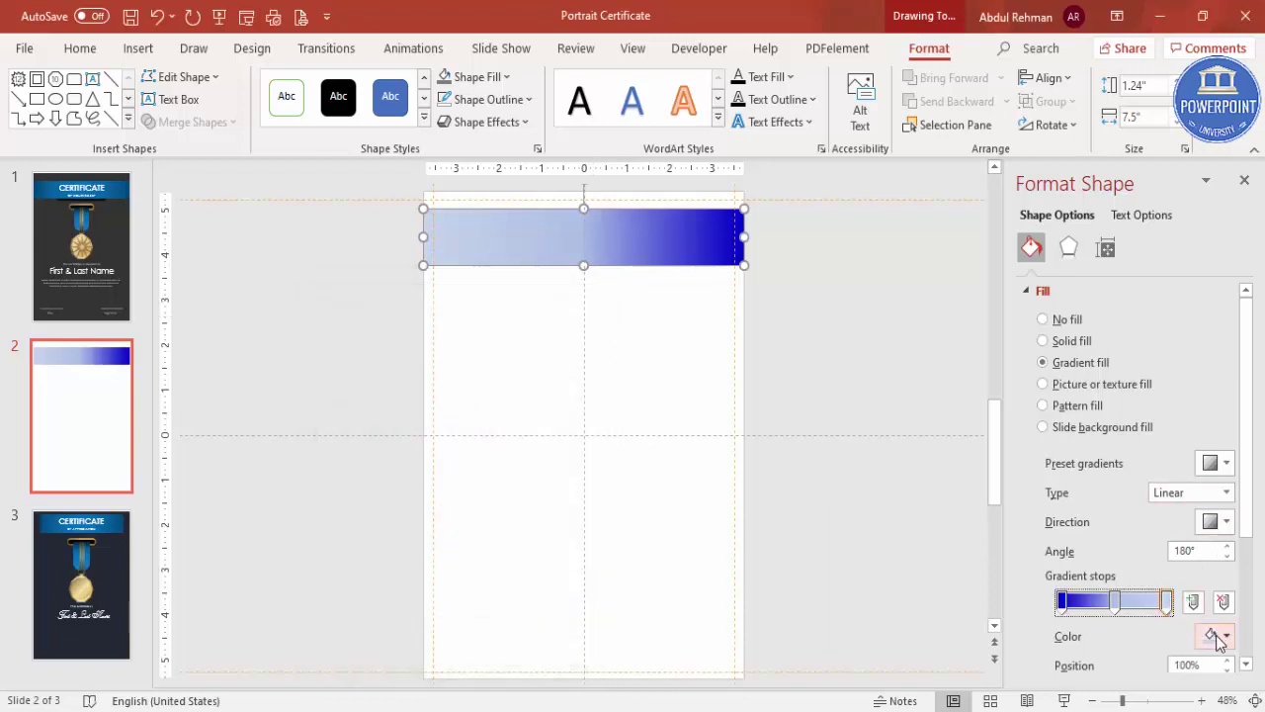
pyautogui.click(1215, 636)
pyautogui.click(1116, 559)
# - Colour the middle gradient stop teal-blue and preview the banner
pyautogui.click(1115, 600)
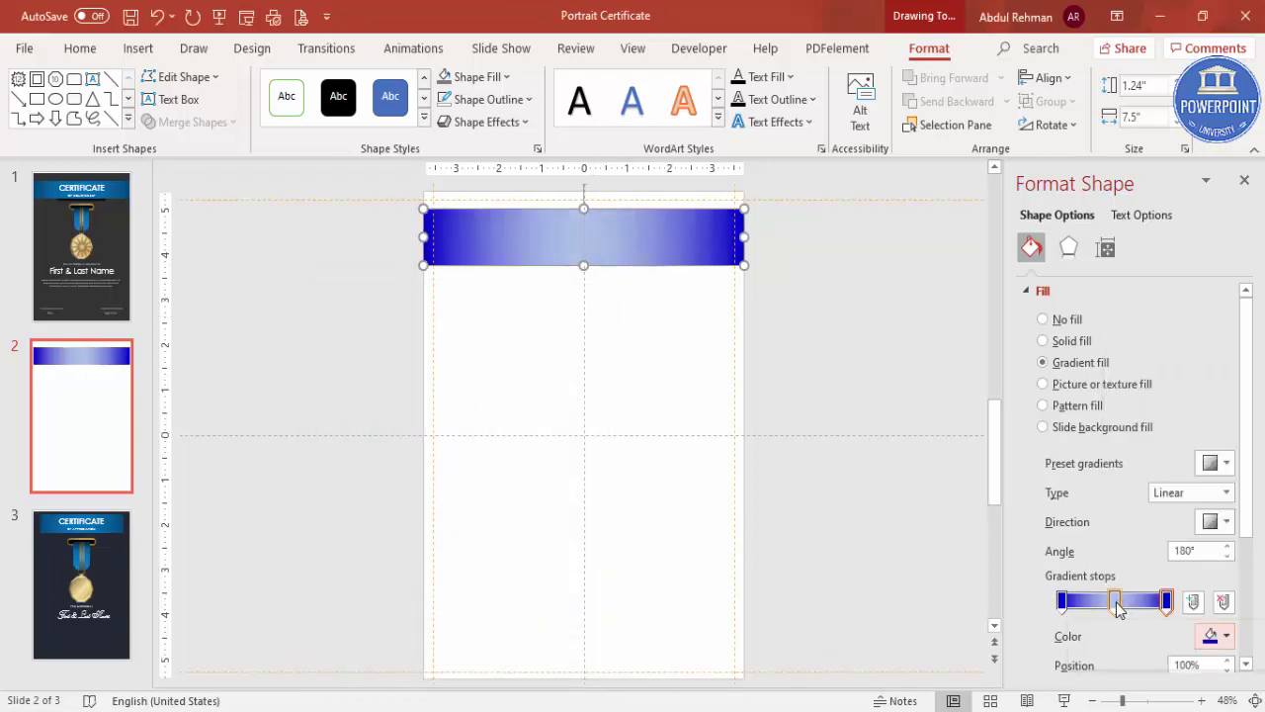
pyautogui.click(1216, 635)
pyautogui.click(1159, 589)
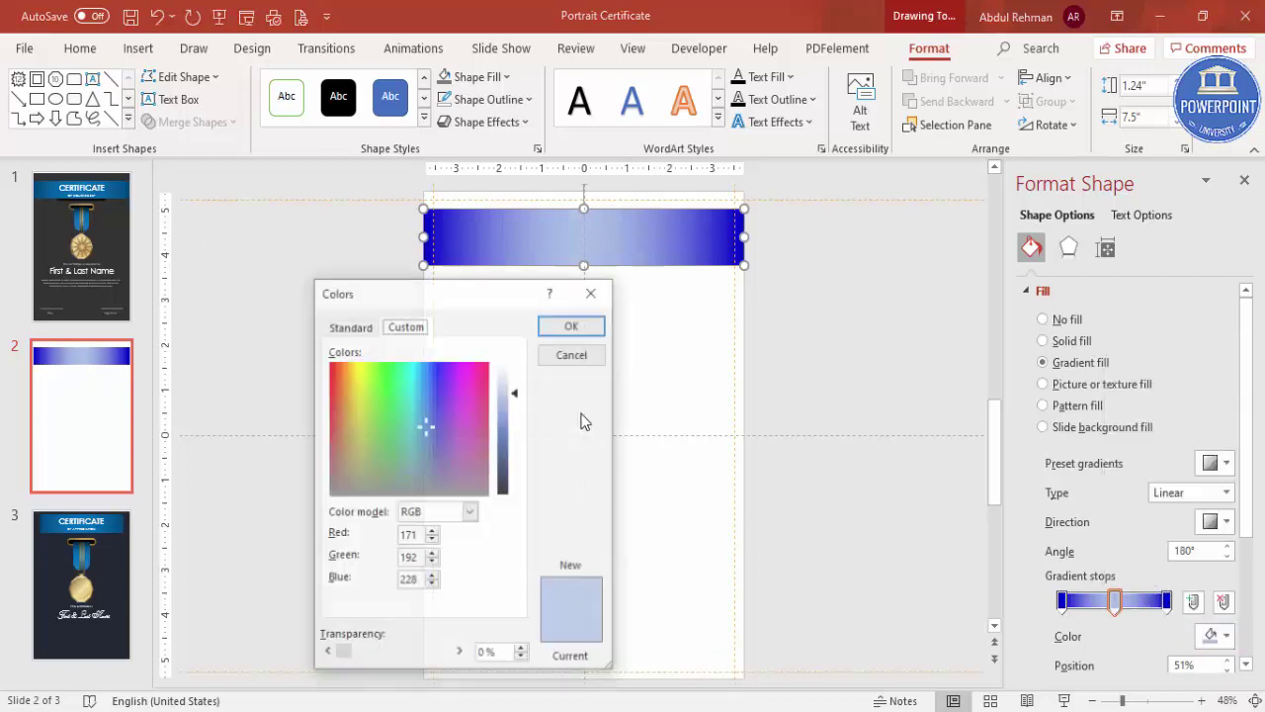
pyautogui.click(349, 327)
pyautogui.click(394, 383)
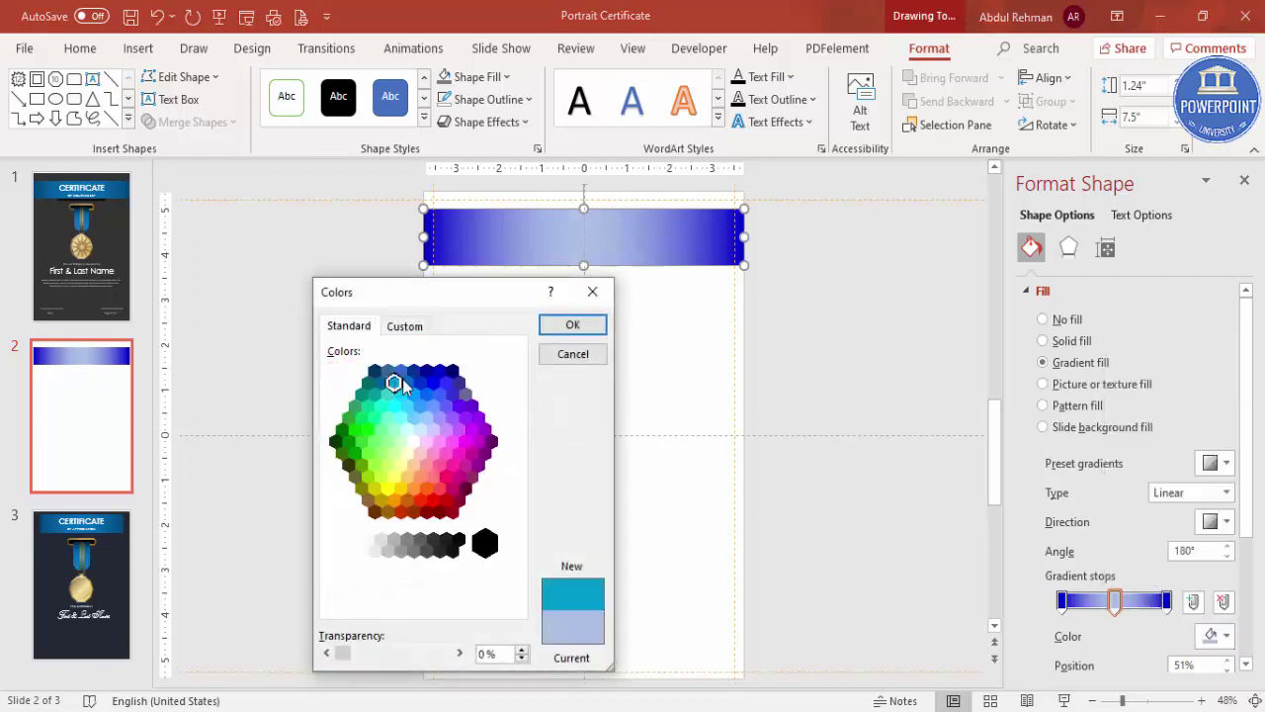
pyautogui.click(581, 328)
pyautogui.click(744, 313)
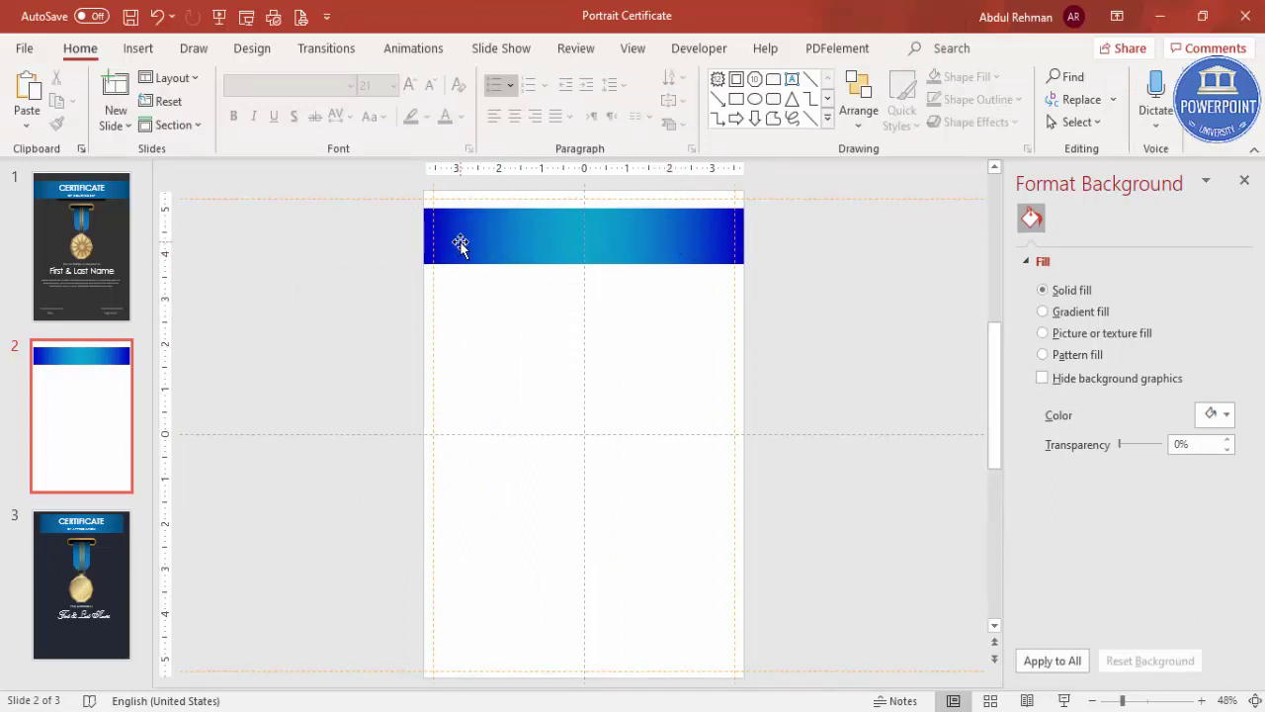
# - Recolour all three gradient stops with darker recent blues and preview the result
pyautogui.click(701, 231)
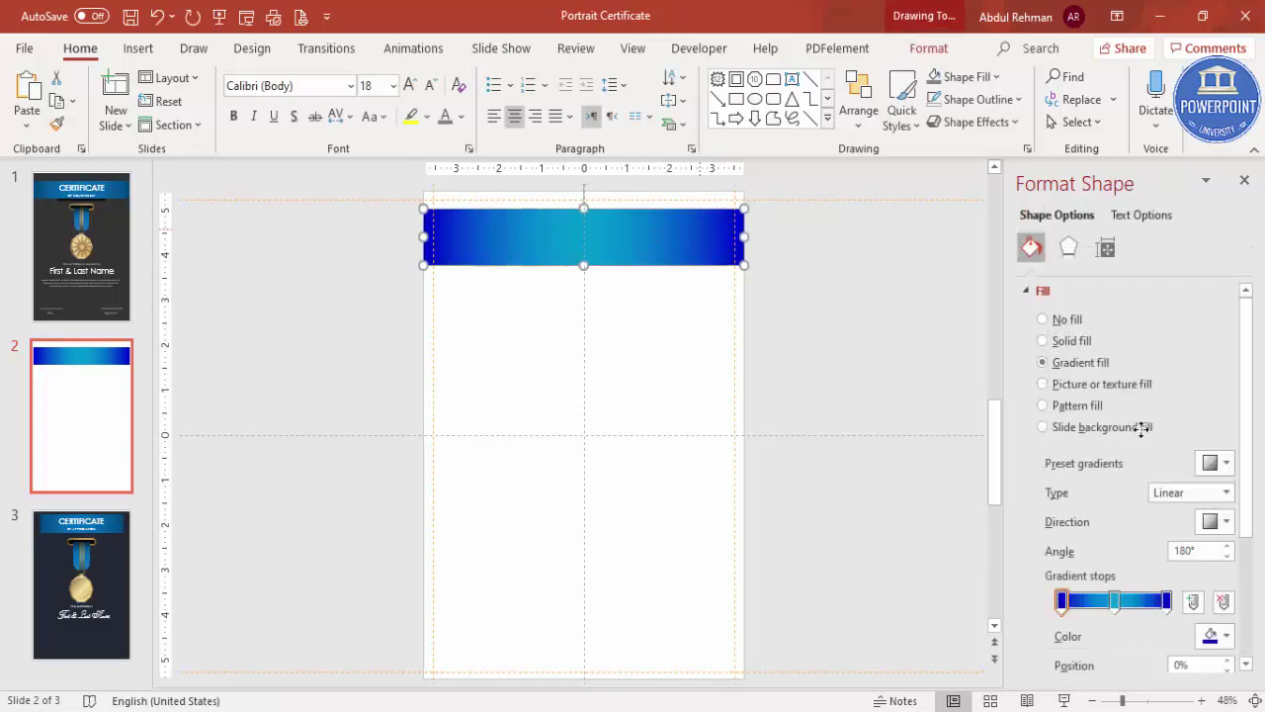
pyautogui.scroll(-1, 1257, 529)
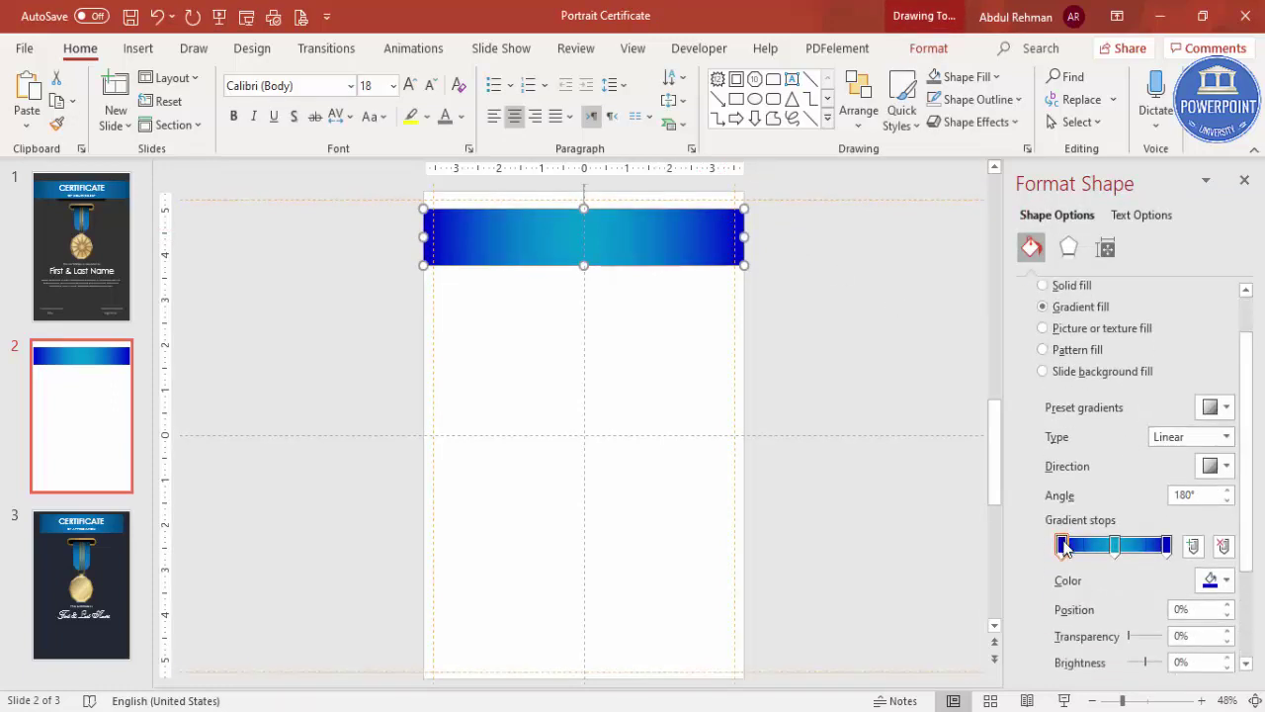
pyautogui.click(1214, 581)
pyautogui.click(1128, 505)
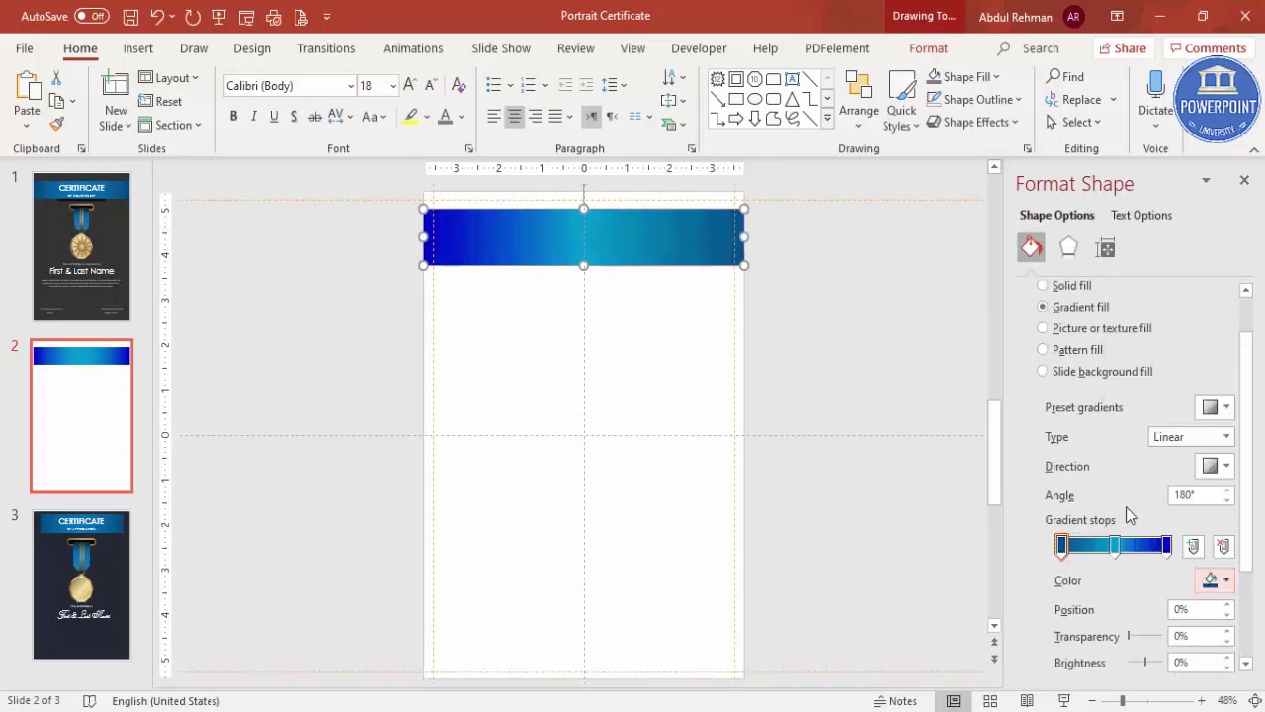
pyautogui.click(1166, 545)
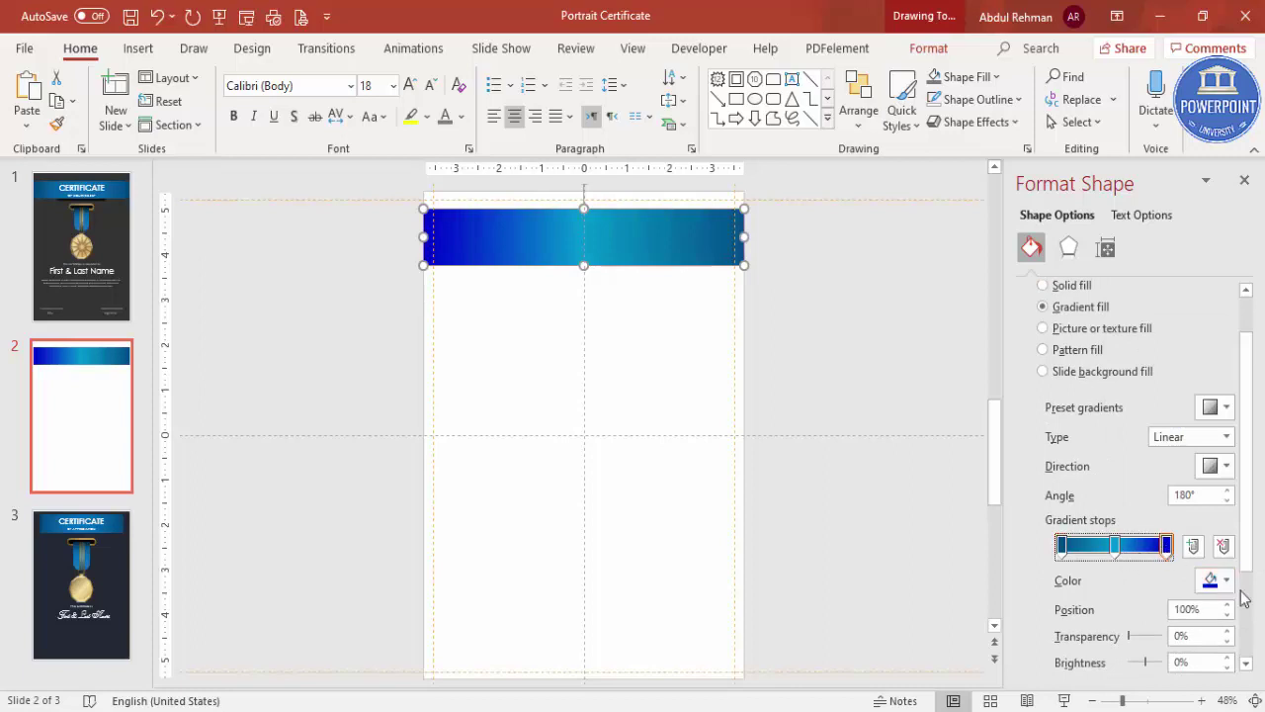
pyautogui.click(1218, 581)
pyautogui.click(1144, 505)
pyautogui.click(1117, 545)
pyautogui.click(1214, 581)
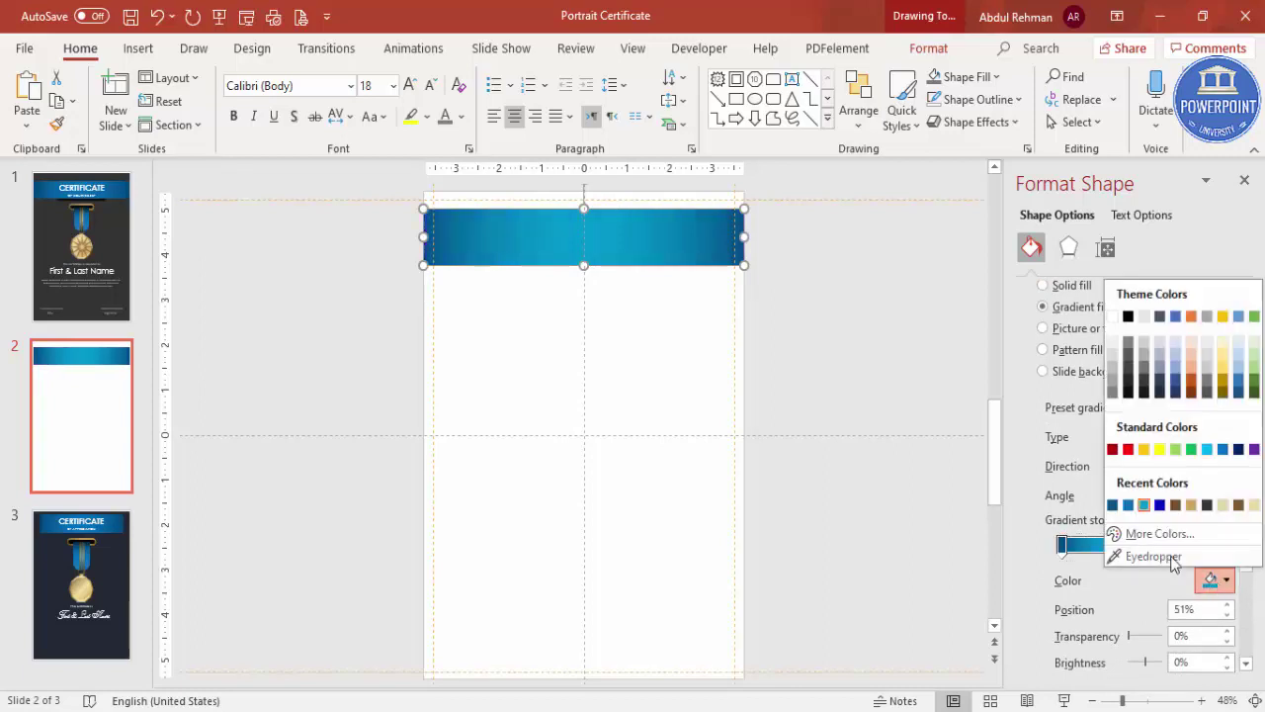
pyautogui.click(1132, 507)
pyautogui.click(913, 350)
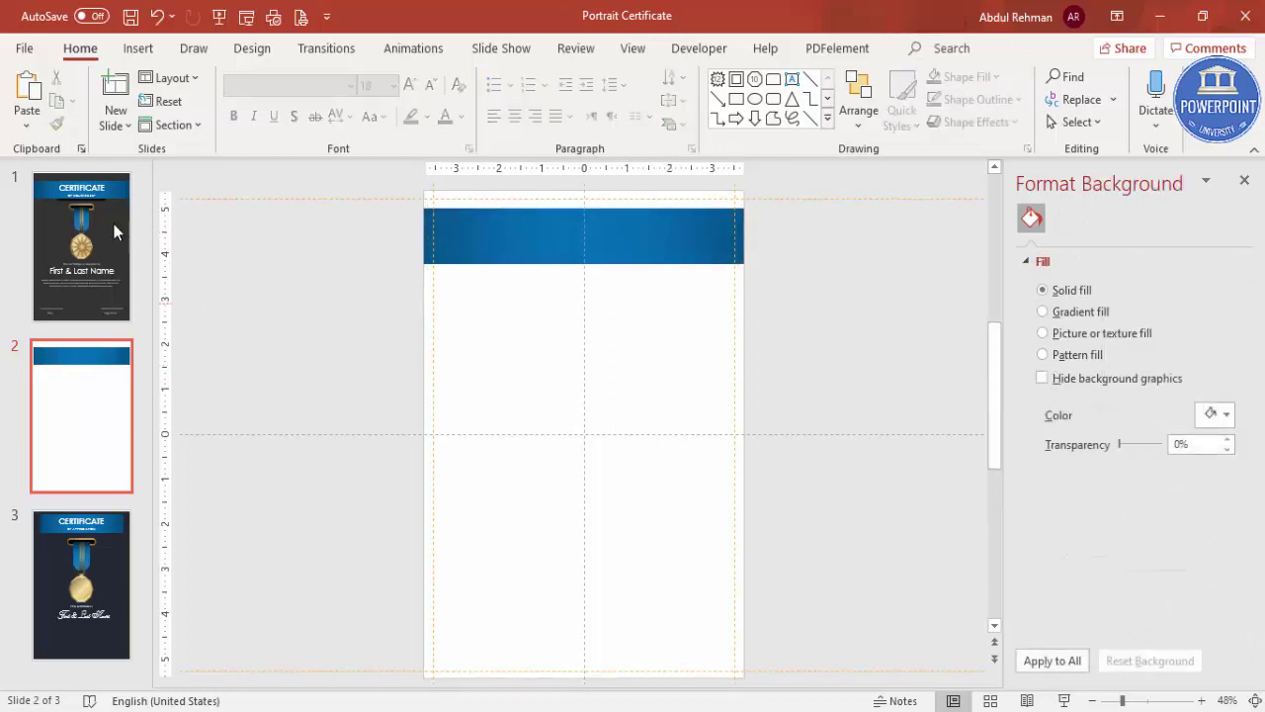
# - Draw a rounded rectangle below the banner and round its ends into a capsule
pyautogui.click(138, 49)
pyautogui.click(299, 110)
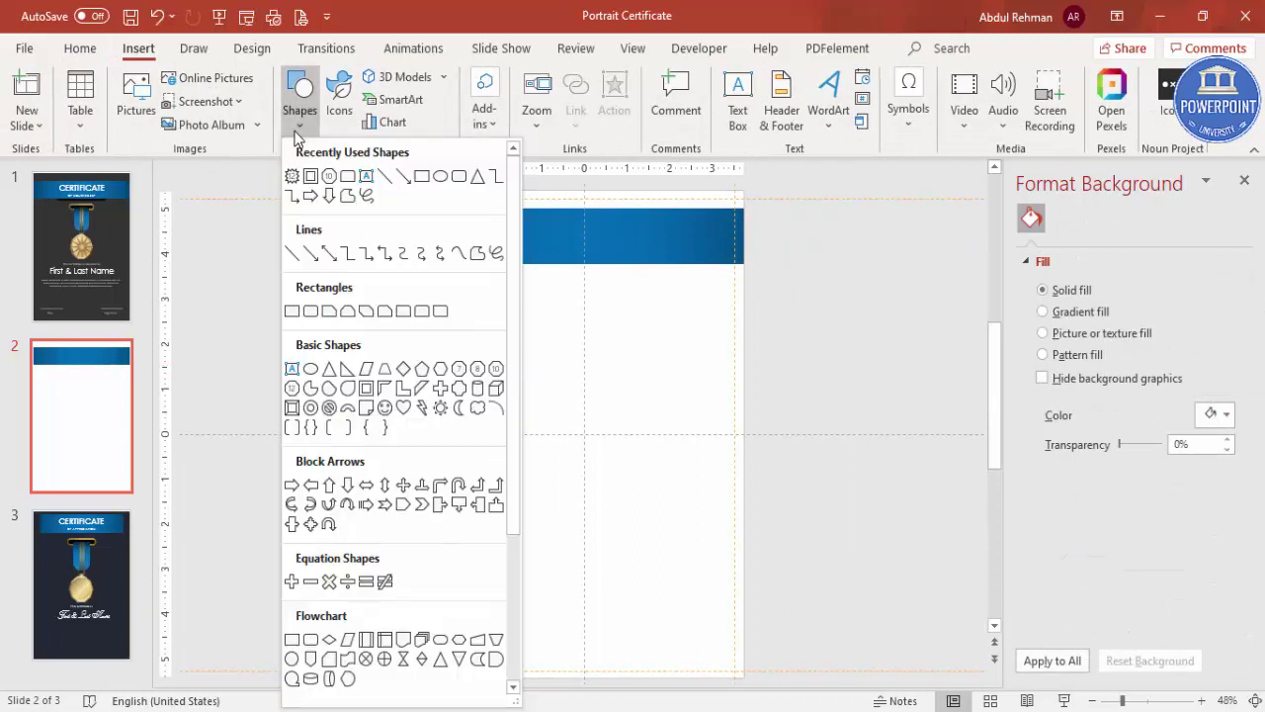
pyautogui.click(310, 312)
pyautogui.moveTo(542, 324); pyautogui.dragTo(647, 381)
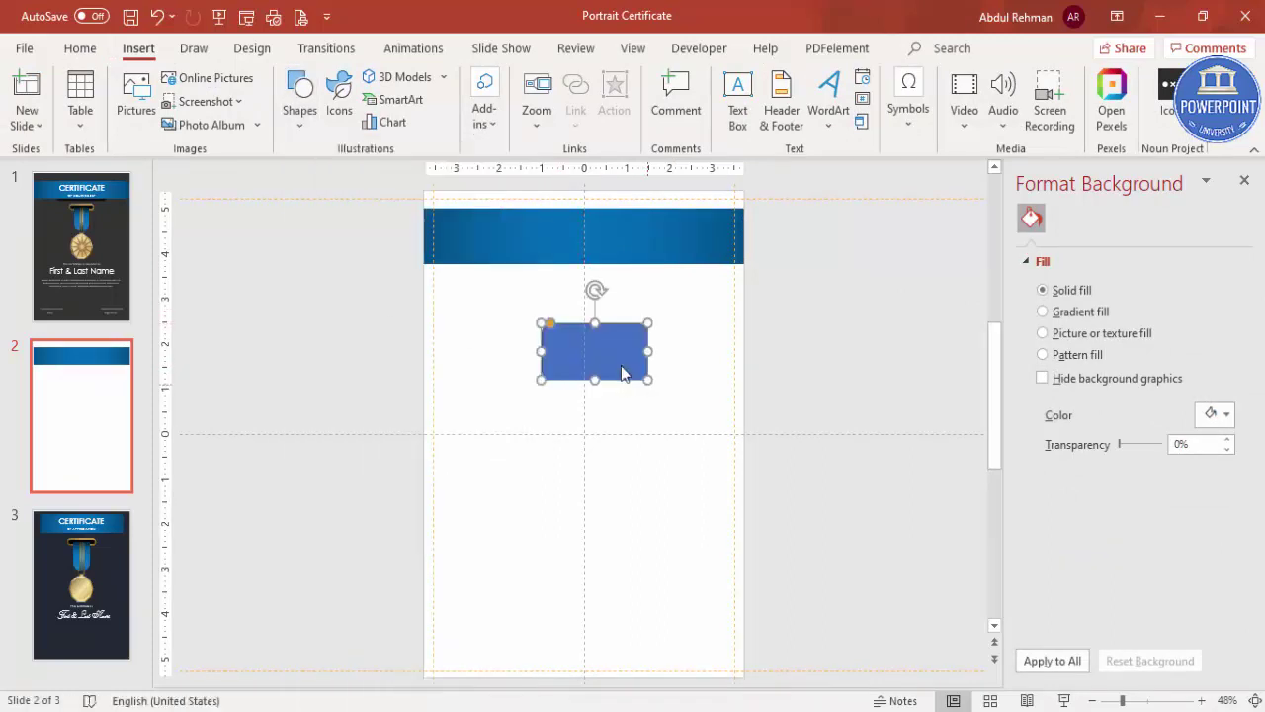
pyautogui.moveTo(551, 321); pyautogui.dragTo(631, 331)
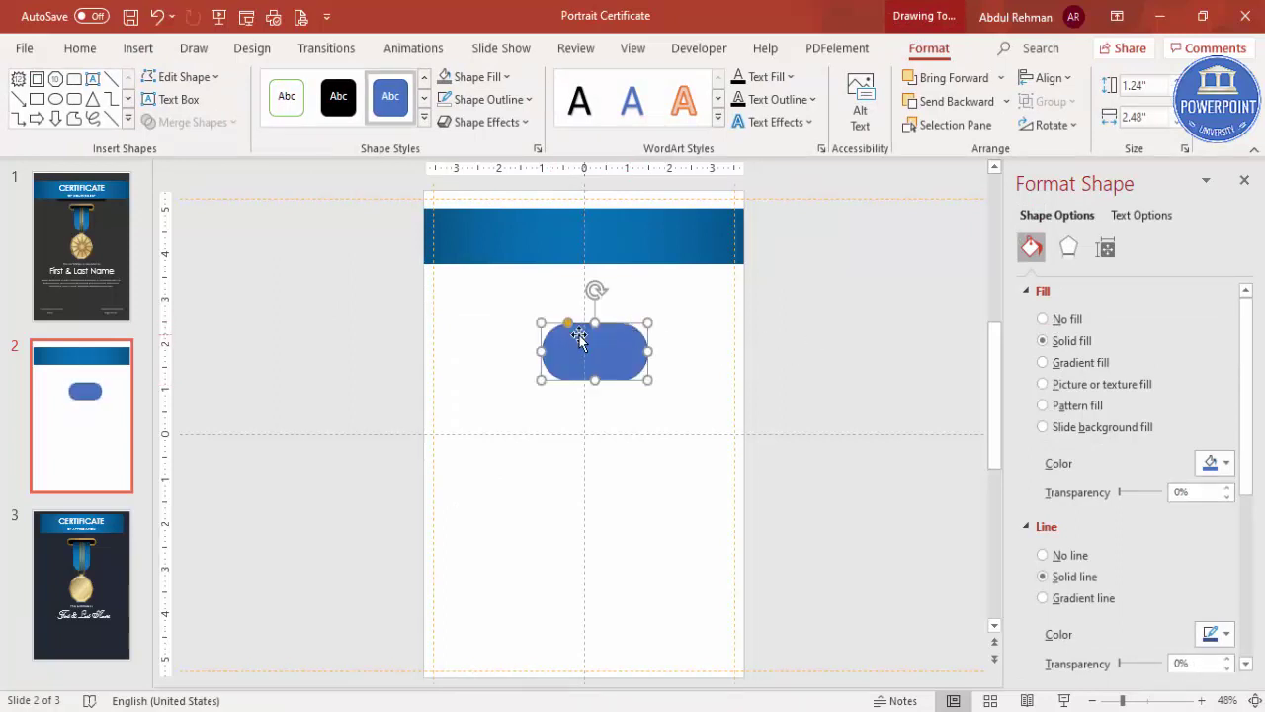
# - Increase the capsule's outline width to 8 pt
pyautogui.click(490, 101)
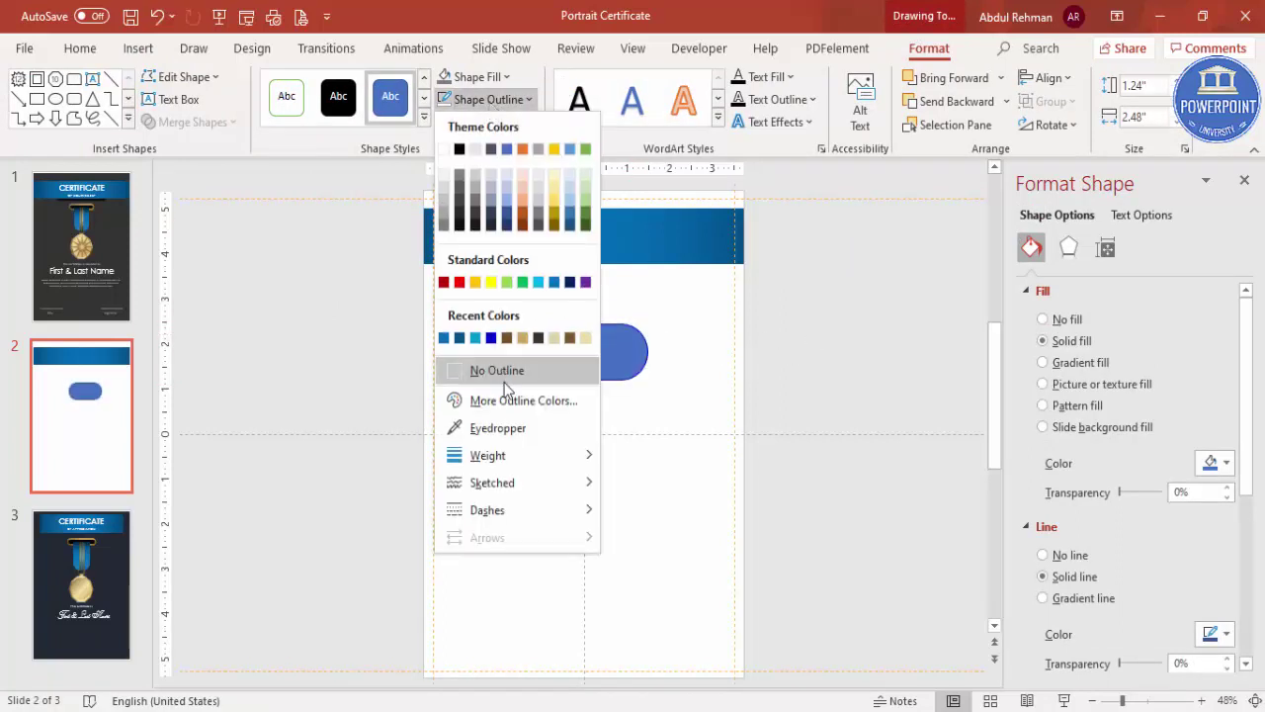
pyautogui.moveTo(515, 457)
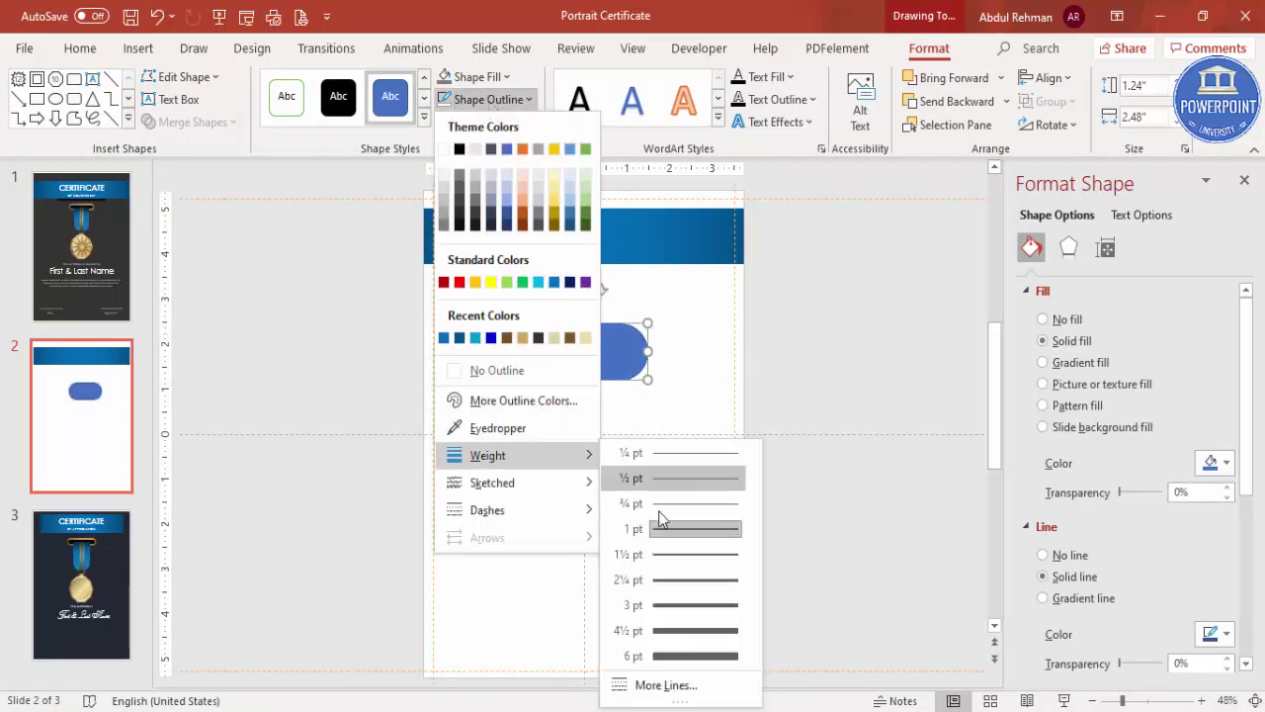
pyautogui.click(681, 658)
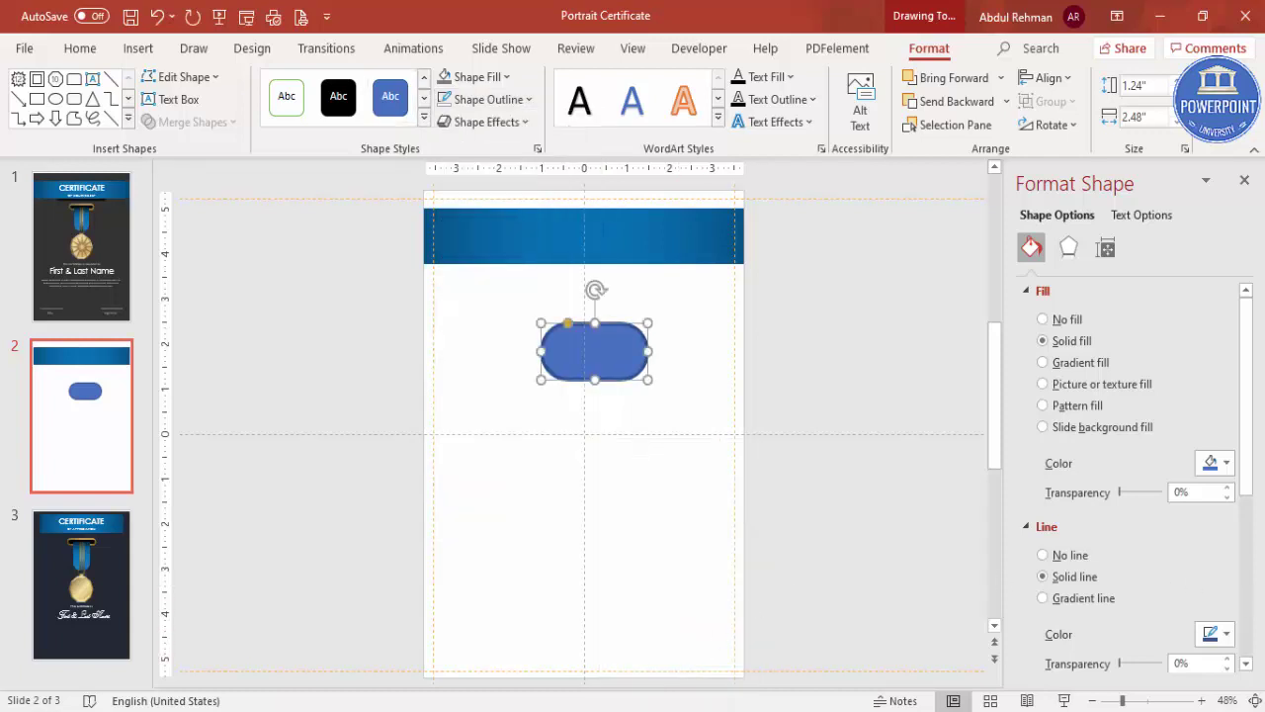
pyautogui.moveTo(1252, 405); pyautogui.dragTo(1259, 524)
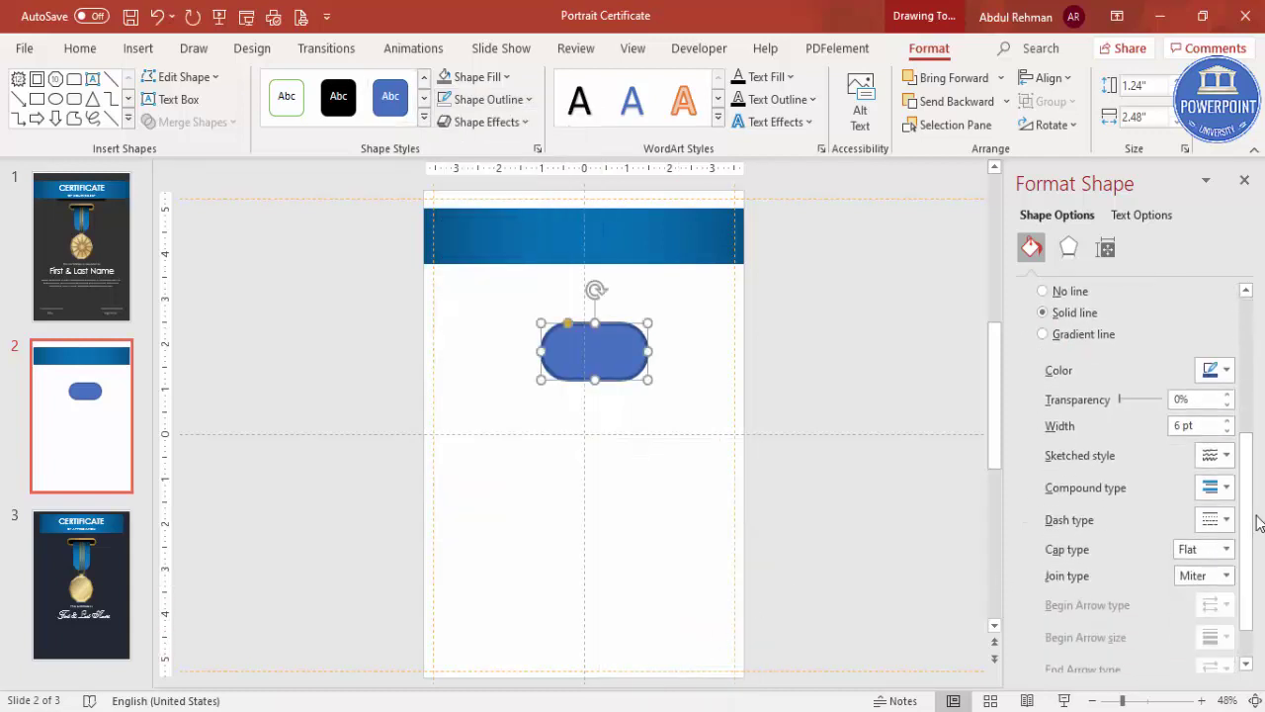
pyautogui.click(1227, 420)
pyautogui.click(1227, 420)
pyautogui.click(1227, 420)
pyautogui.click(1227, 420)
pyautogui.click(1226, 420)
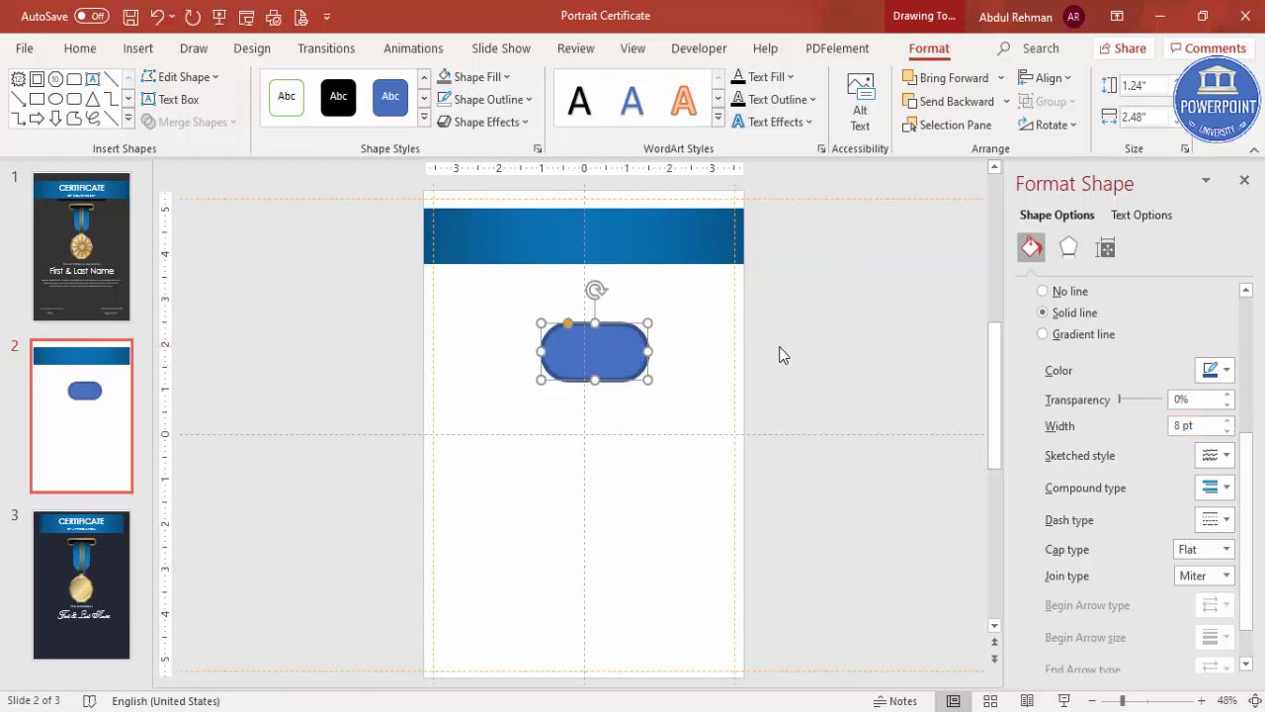
# - Shrink the capsule to a 0.37 × 1.89 in bar centred just below the banner
pyautogui.moveTo(545, 325); pyautogui.dragTo(617, 298)
pyautogui.moveTo(610, 293); pyautogui.dragTo(612, 291)
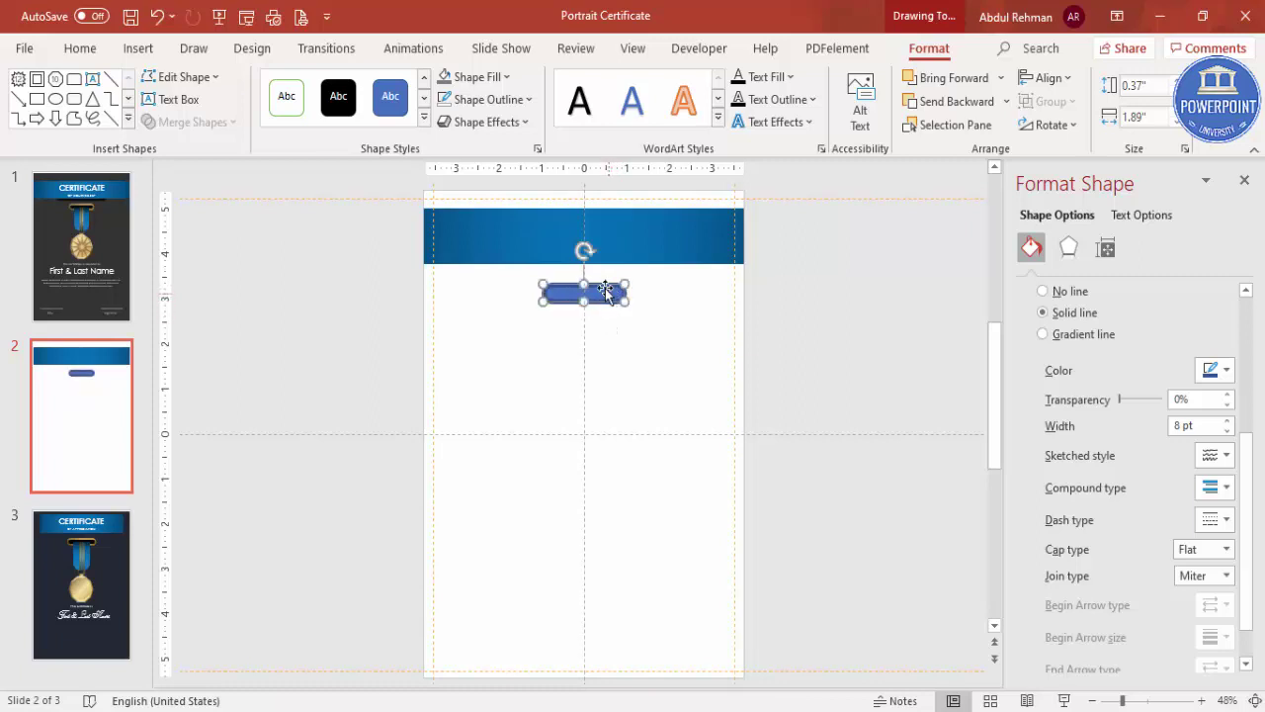
pyautogui.click(484, 79)
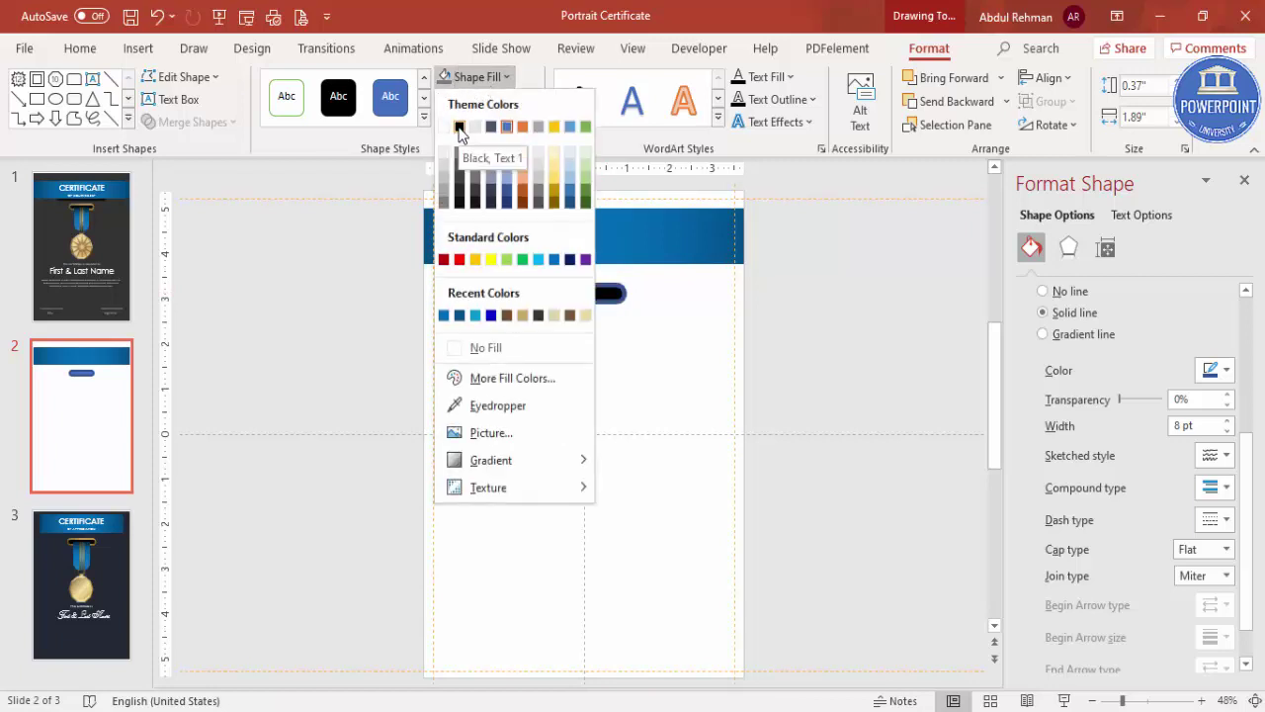
# - Fill the bar black and make its outline a three-stop gradient line, middle at 51%
pyautogui.click(459, 127)
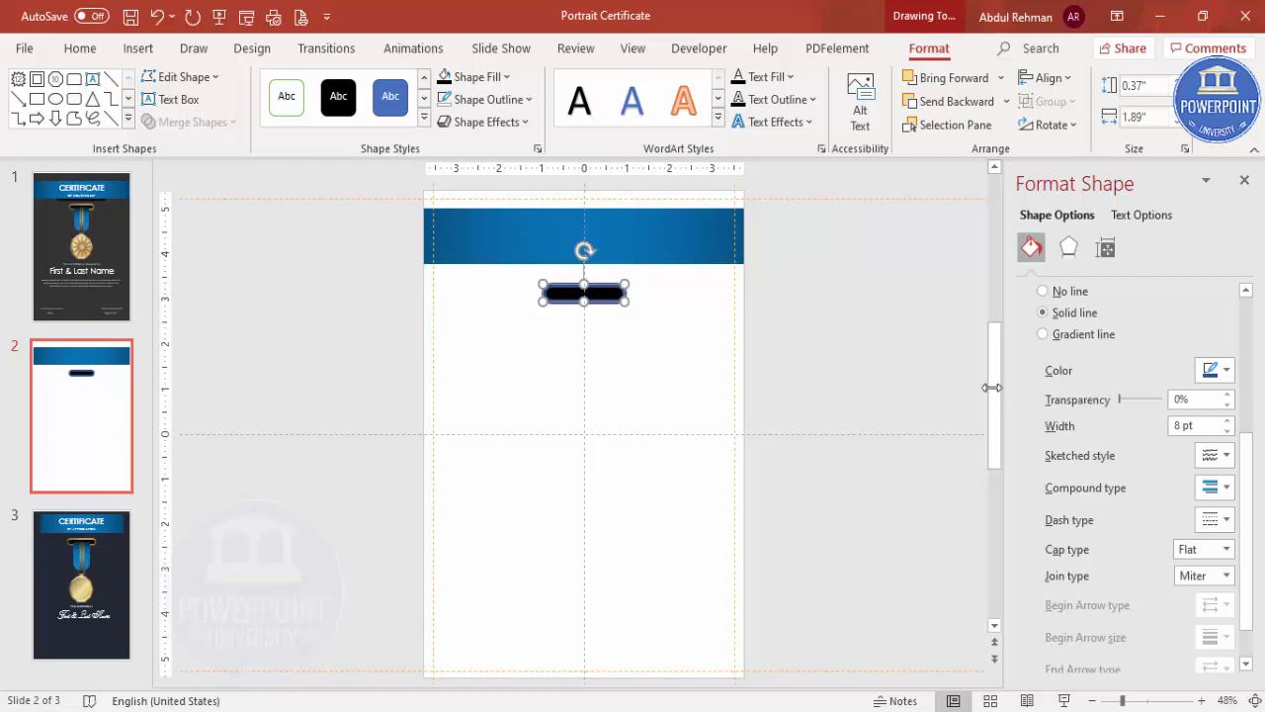
pyautogui.moveTo(1248, 447); pyautogui.dragTo(1249, 367)
pyautogui.moveTo(1247, 453); pyautogui.dragTo(1229, 481)
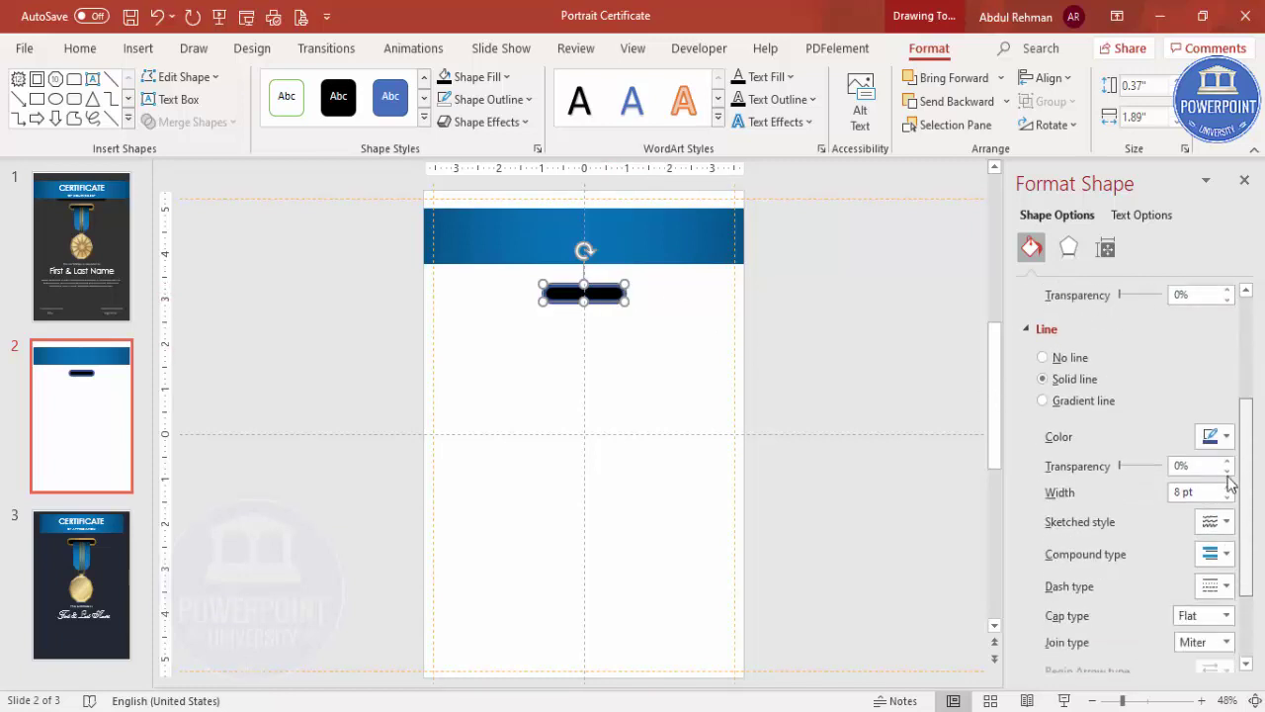
pyautogui.click(1043, 401)
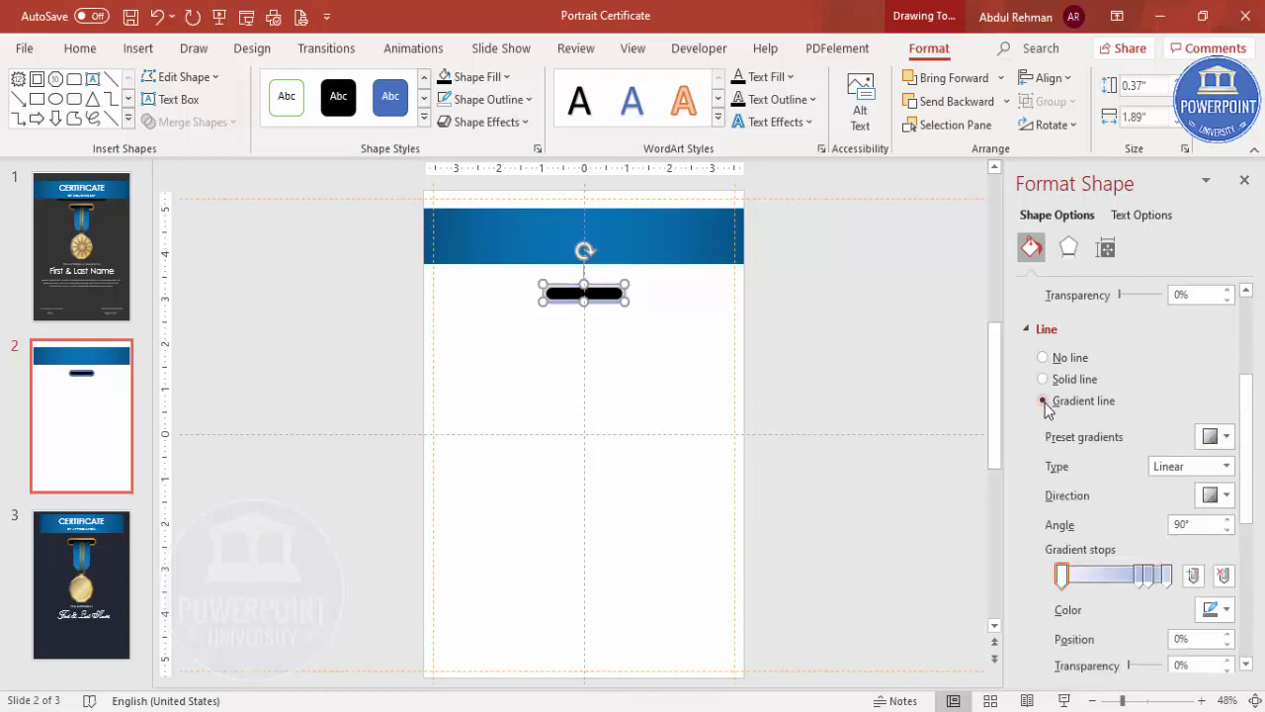
pyautogui.click(1147, 575)
pyautogui.click(1223, 576)
pyautogui.click(1140, 576)
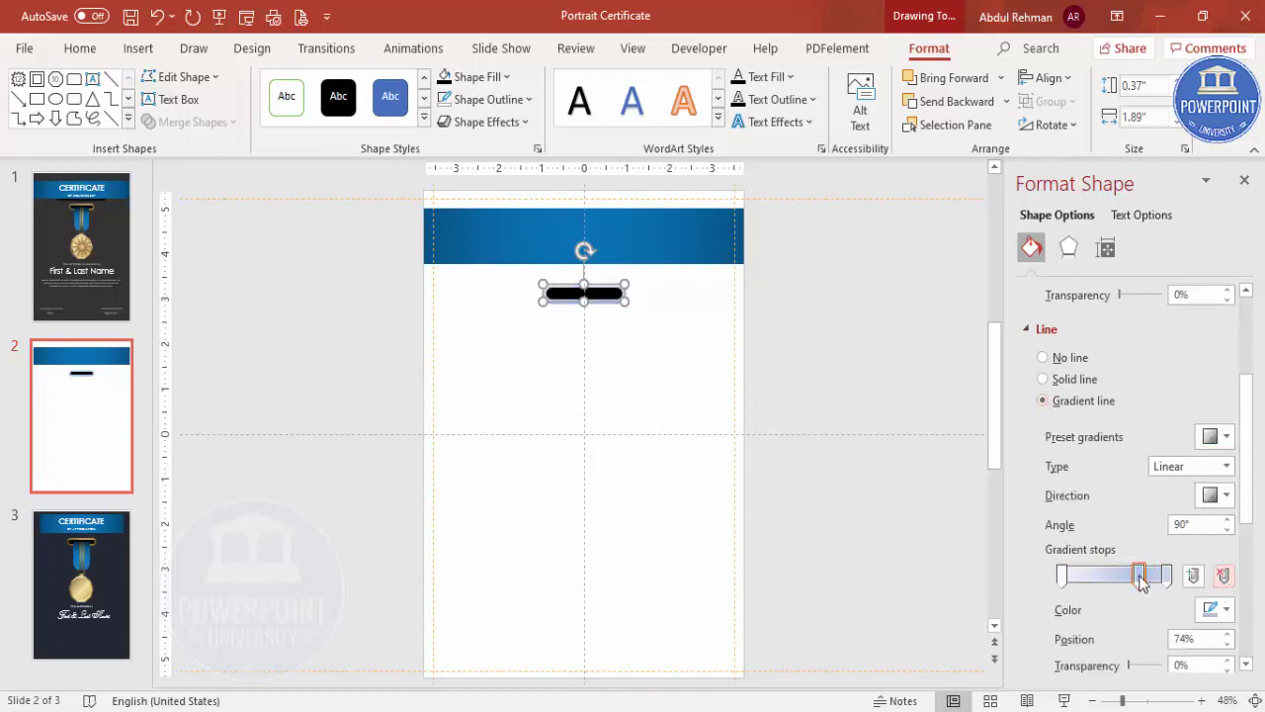
pyautogui.moveTo(1140, 576); pyautogui.dragTo(1115, 576)
# - Colour the outline gradient stops brown, light gold and brown
pyautogui.click(1065, 577)
pyautogui.click(1212, 609)
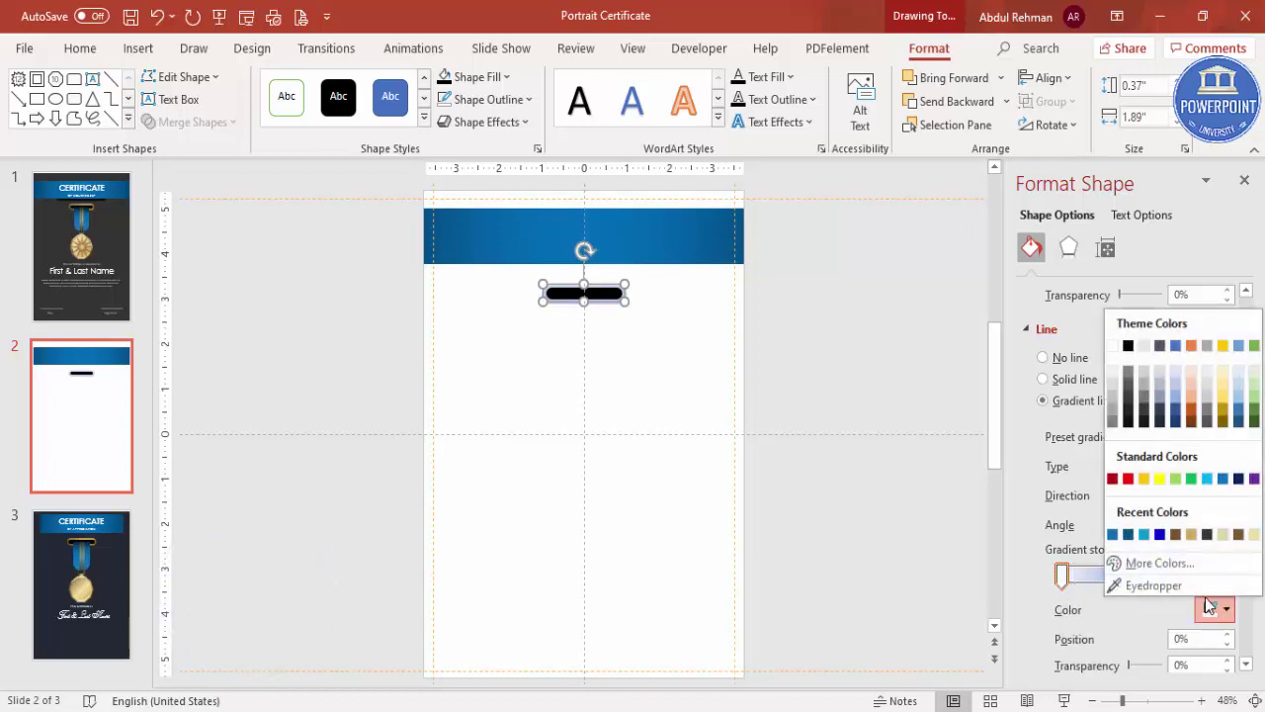
pyautogui.click(1176, 535)
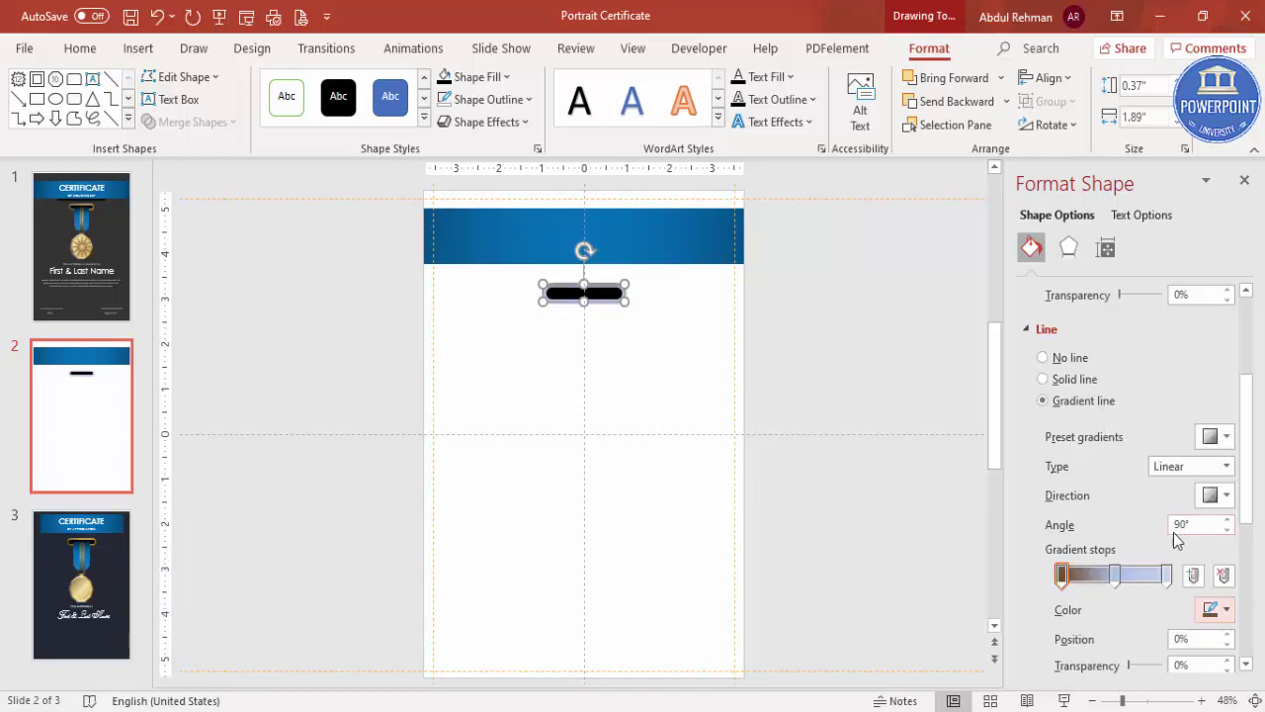
pyautogui.click(1117, 576)
pyautogui.click(1211, 609)
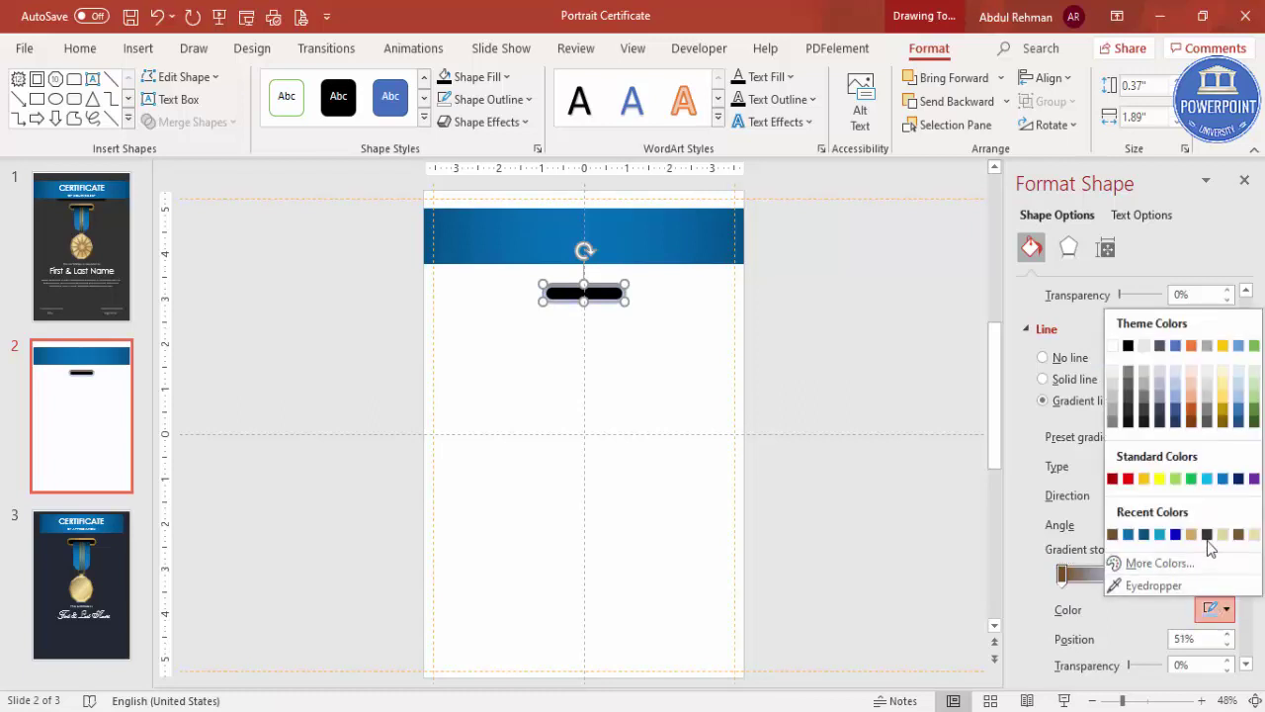
pyautogui.click(1192, 534)
pyautogui.click(1167, 575)
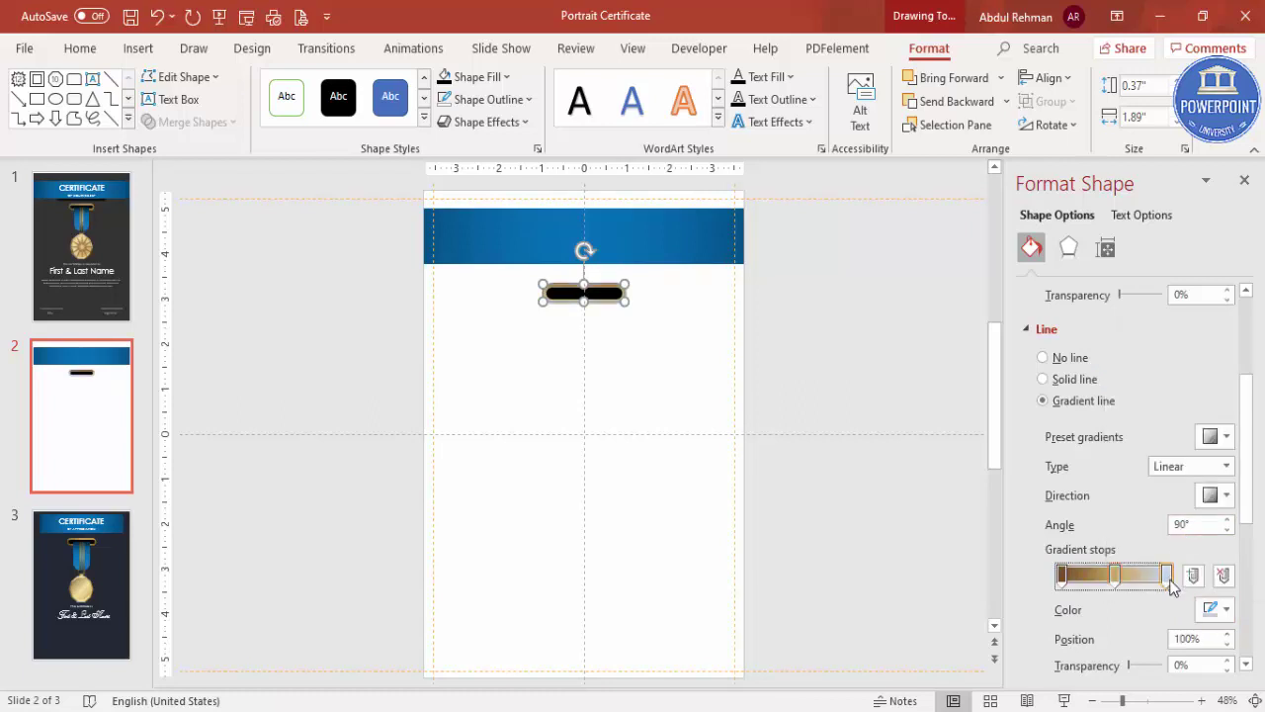
pyautogui.click(1214, 609)
pyautogui.click(1237, 535)
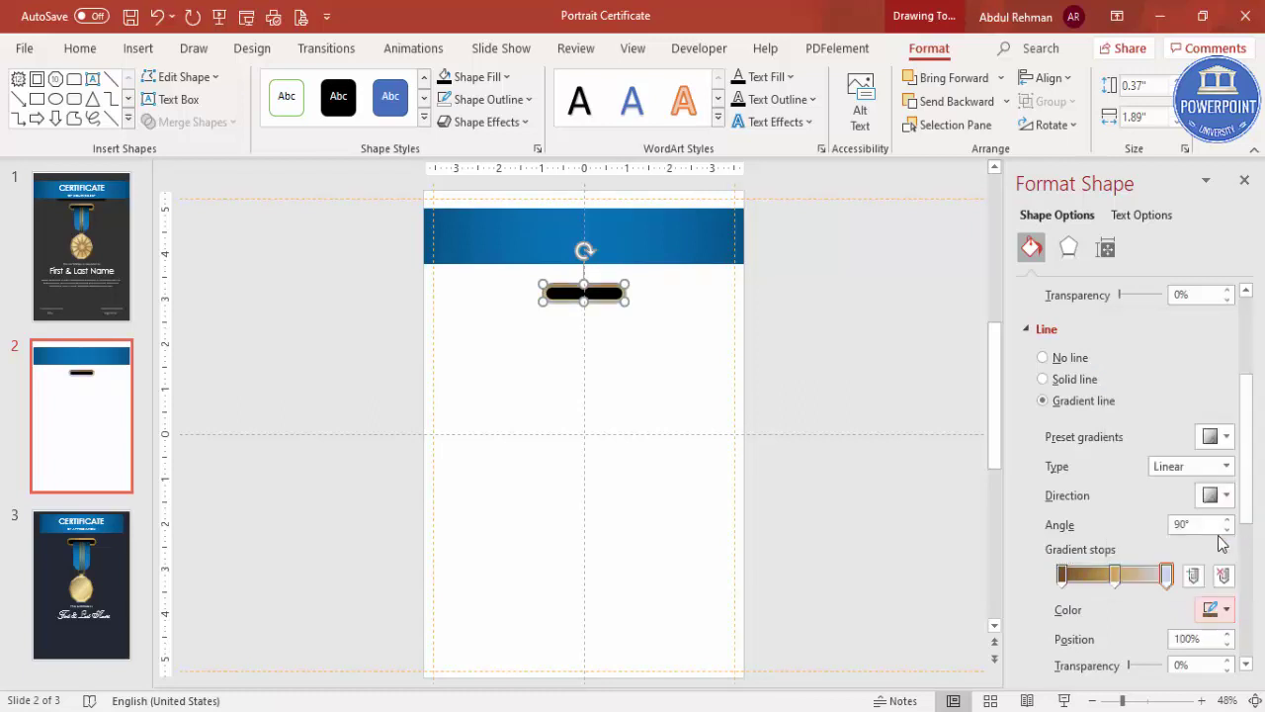
pyautogui.click(861, 399)
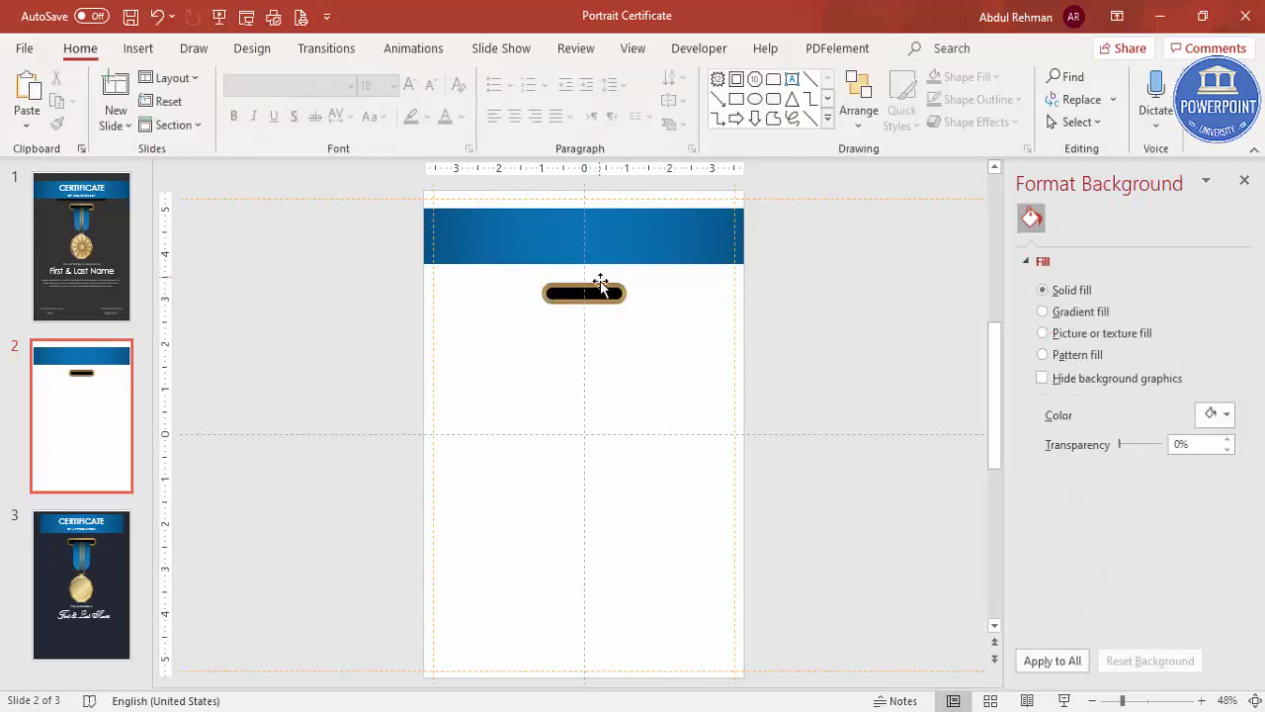
pyautogui.click(600, 284)
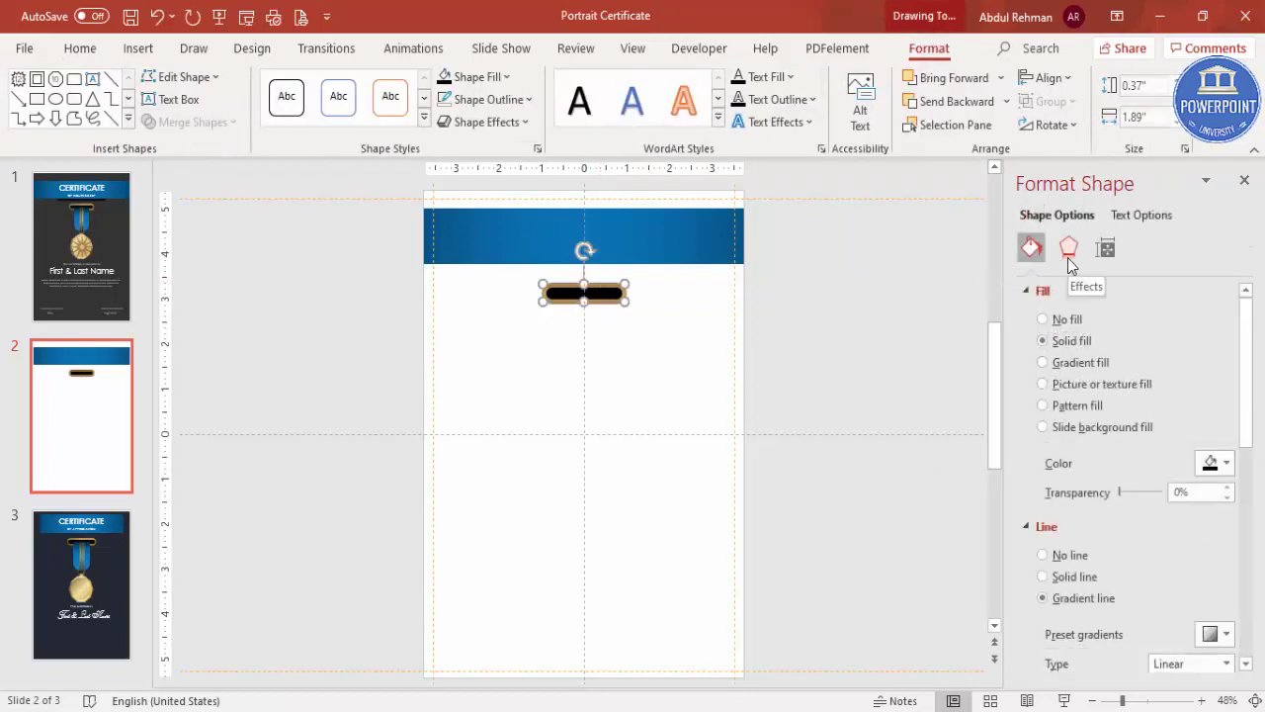
# - Apply a Round top bevel (6 pt) to the bar under 3-D Format
pyautogui.click(1069, 262)
pyautogui.click(1026, 290)
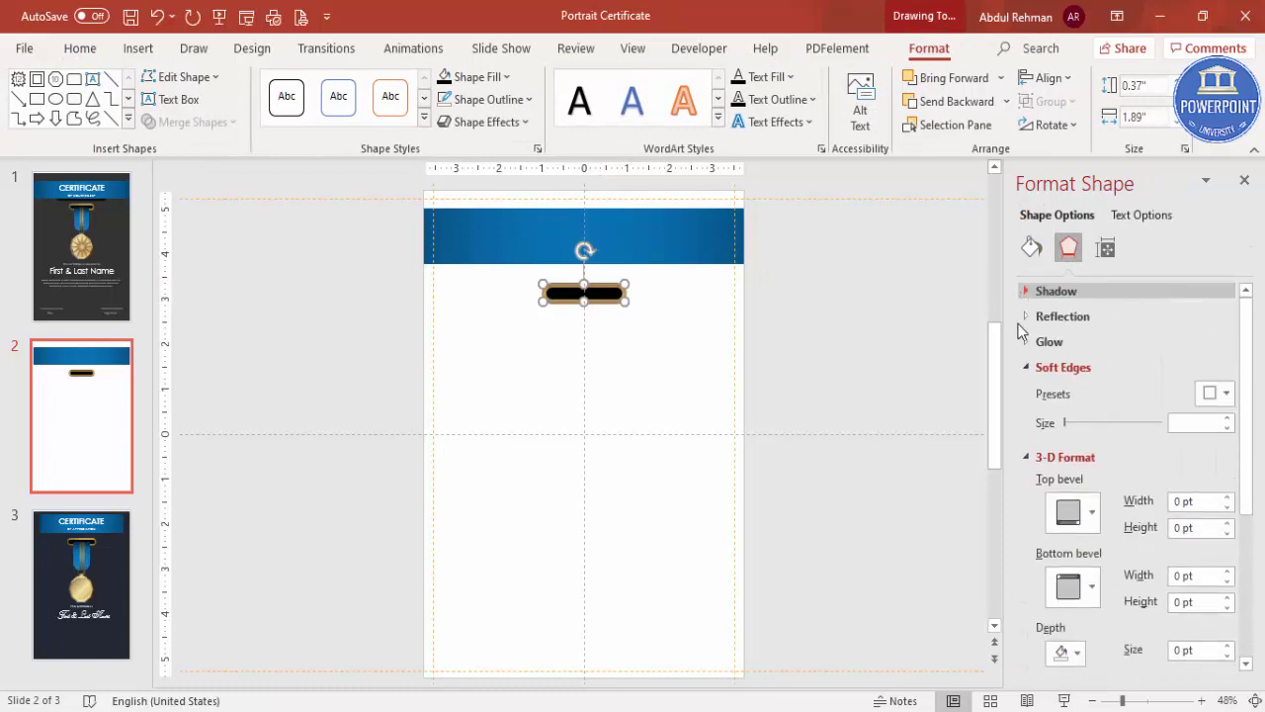
pyautogui.click(1072, 511)
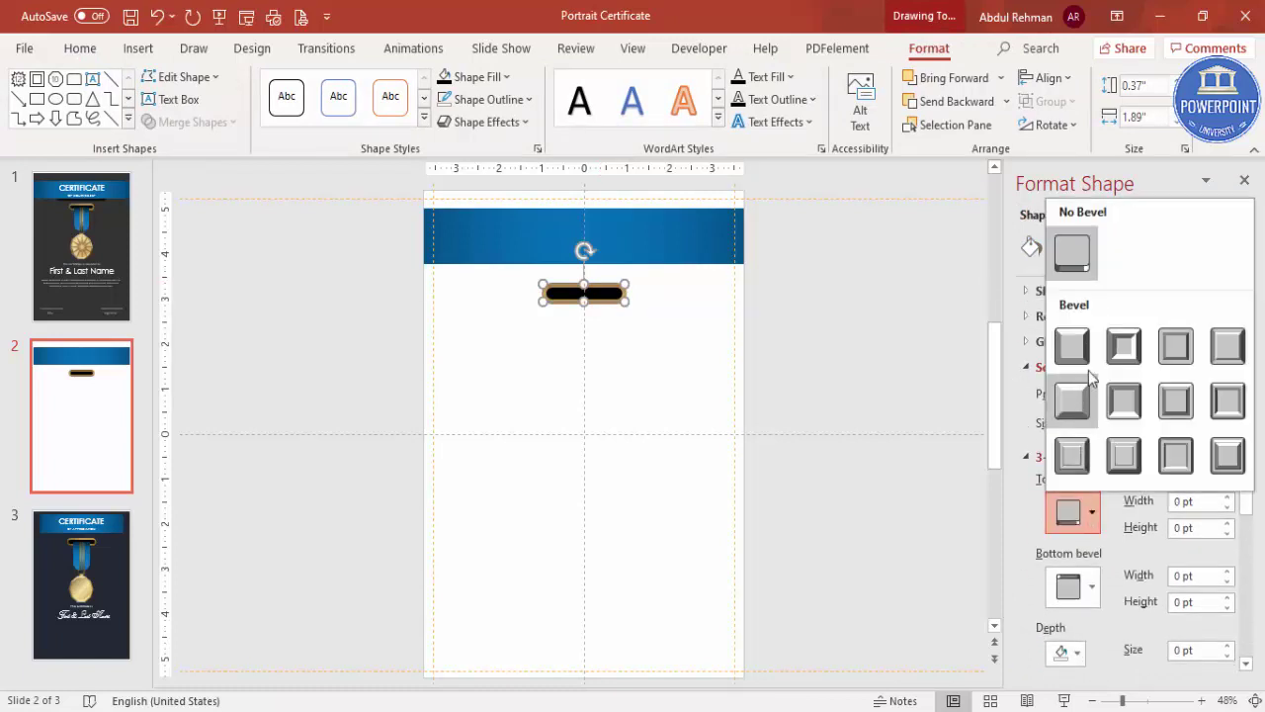
pyautogui.click(1073, 344)
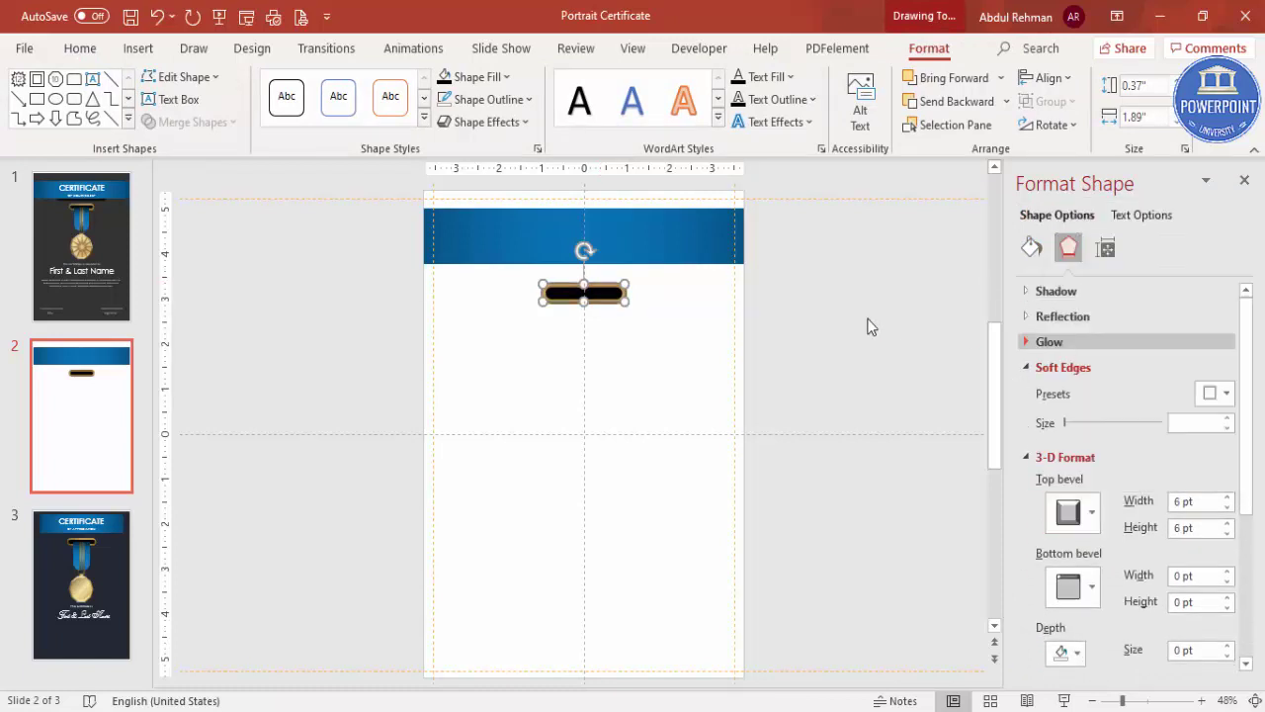
pyautogui.click(866, 317)
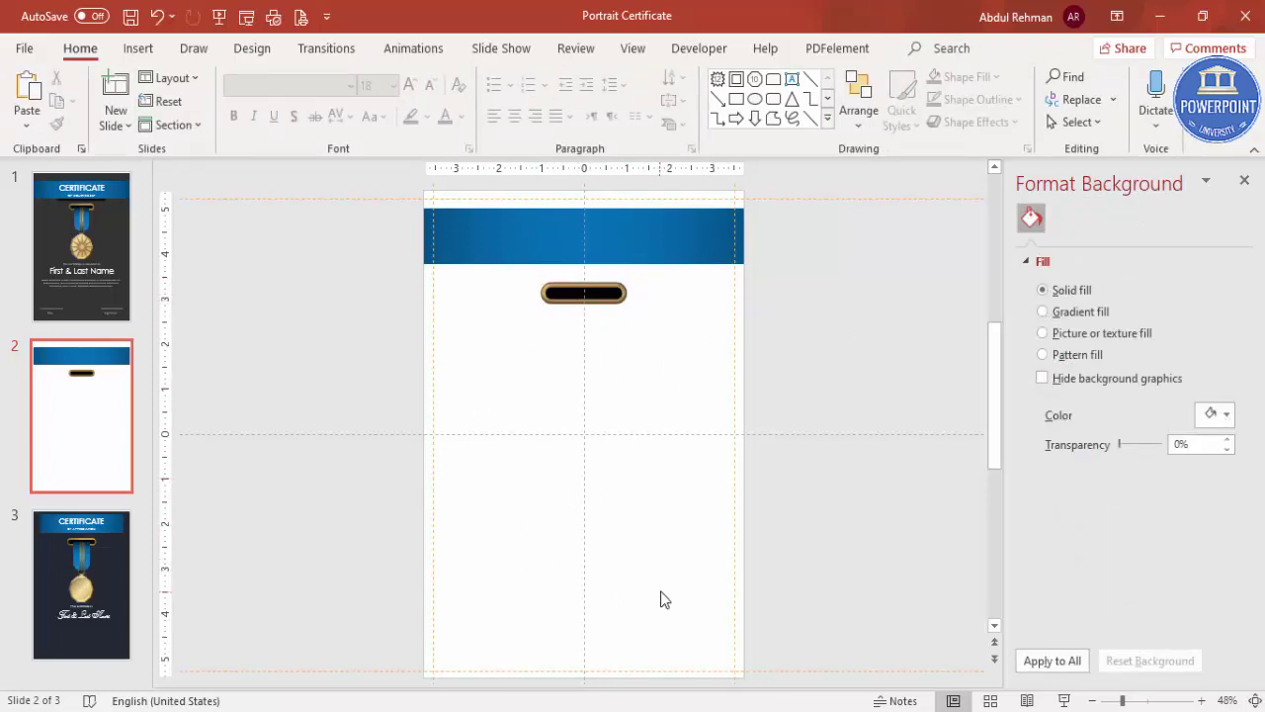
pyautogui.click(138, 48)
# - Draw a slide-covering rectangle with no outline and Blue-Gray, Text 2, Darker 50% fill
pyautogui.click(301, 130)
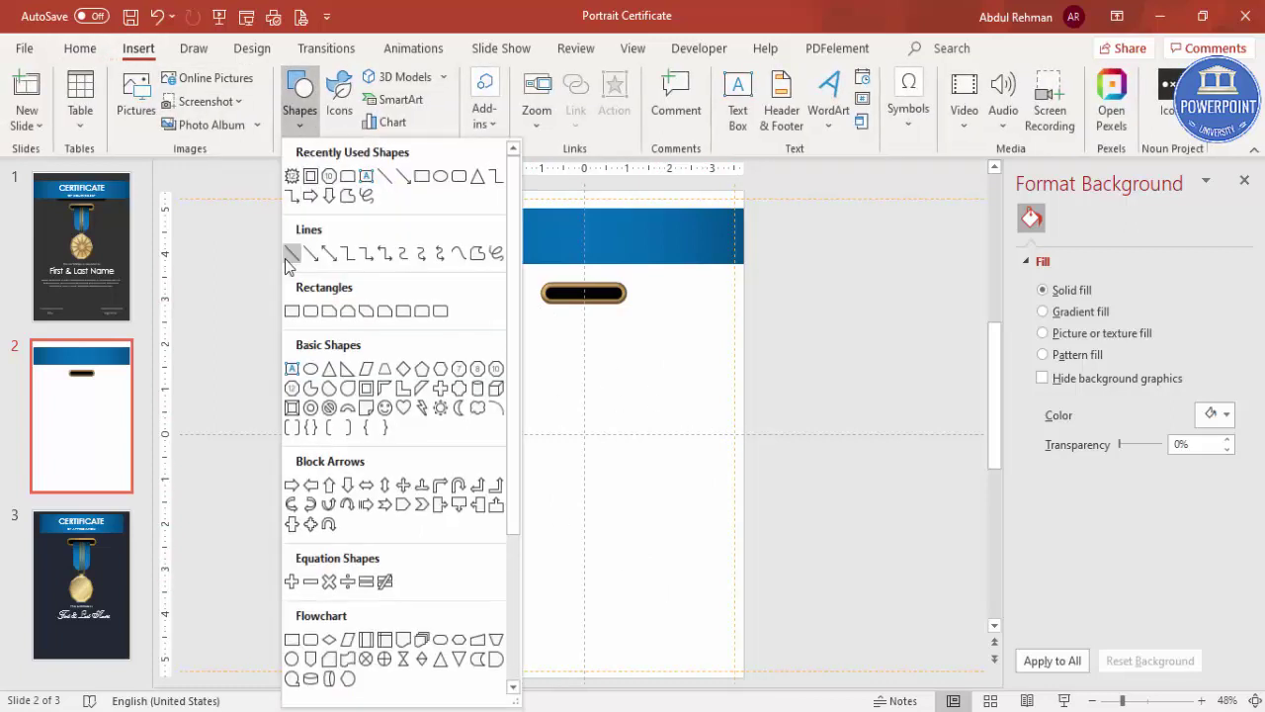
pyautogui.click(293, 311)
pyautogui.moveTo(429, 196); pyautogui.dragTo(746, 679)
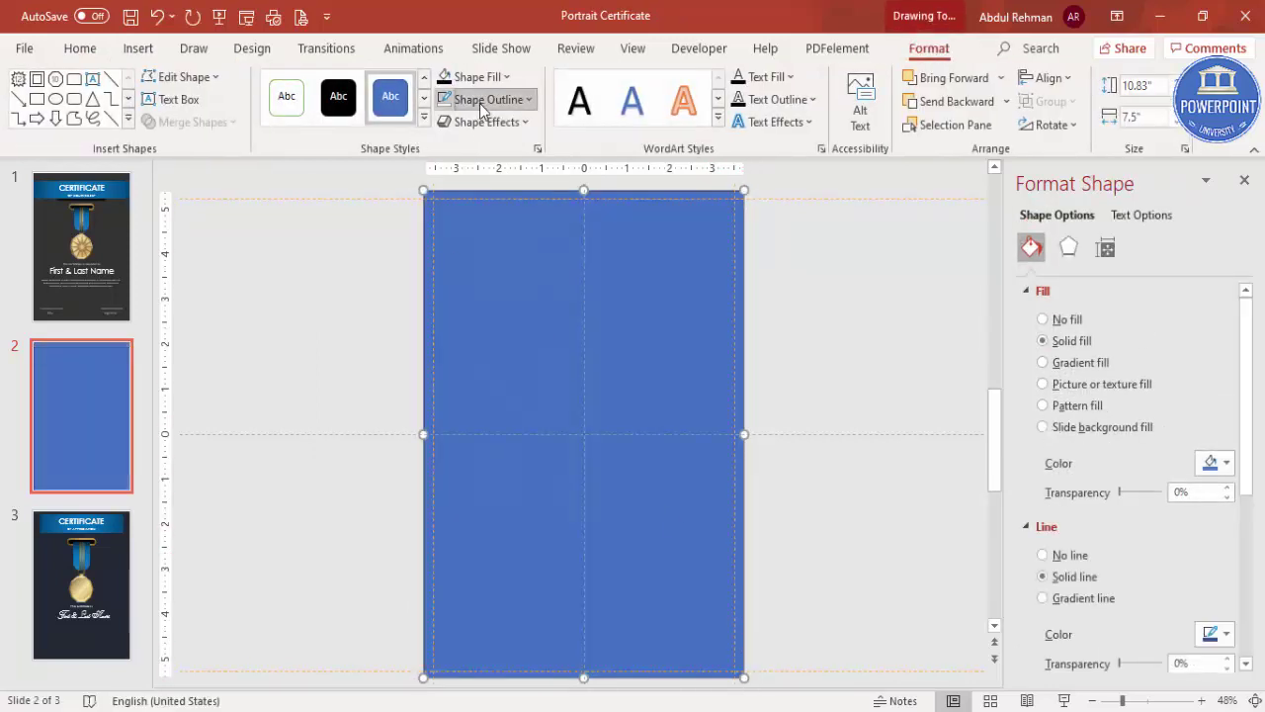
pyautogui.click(479, 102)
pyautogui.click(499, 370)
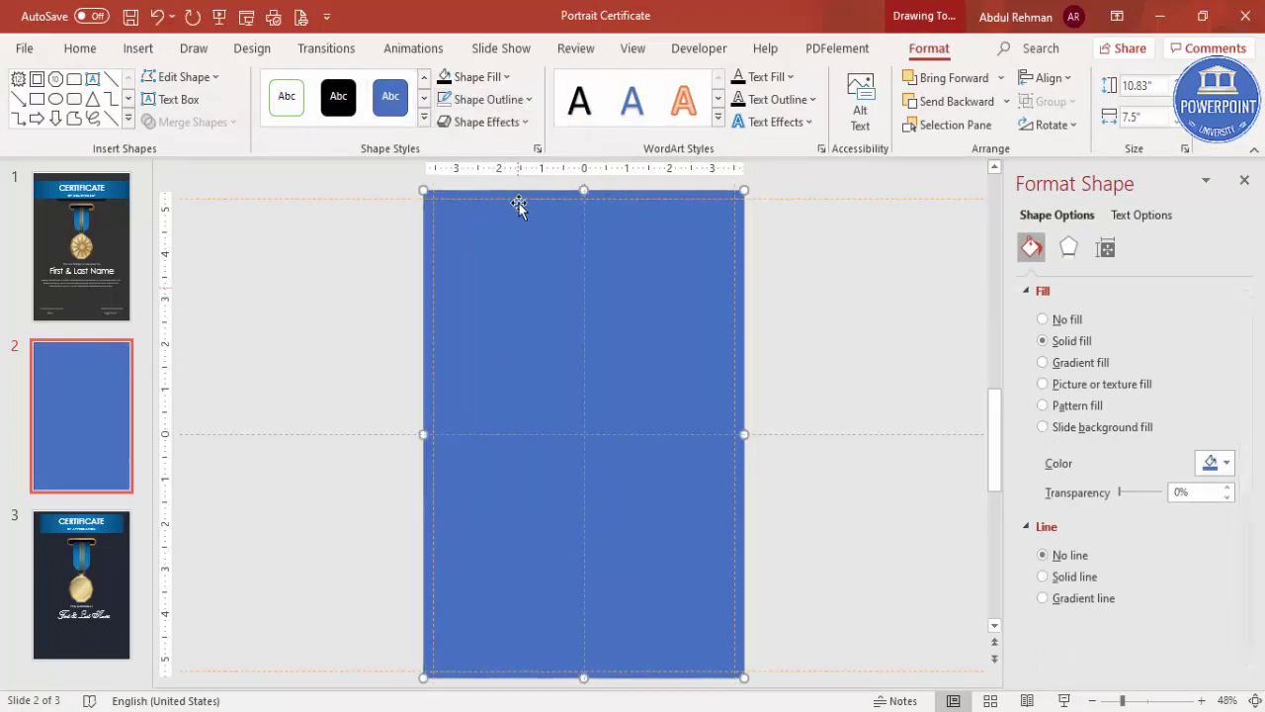
pyautogui.click(505, 77)
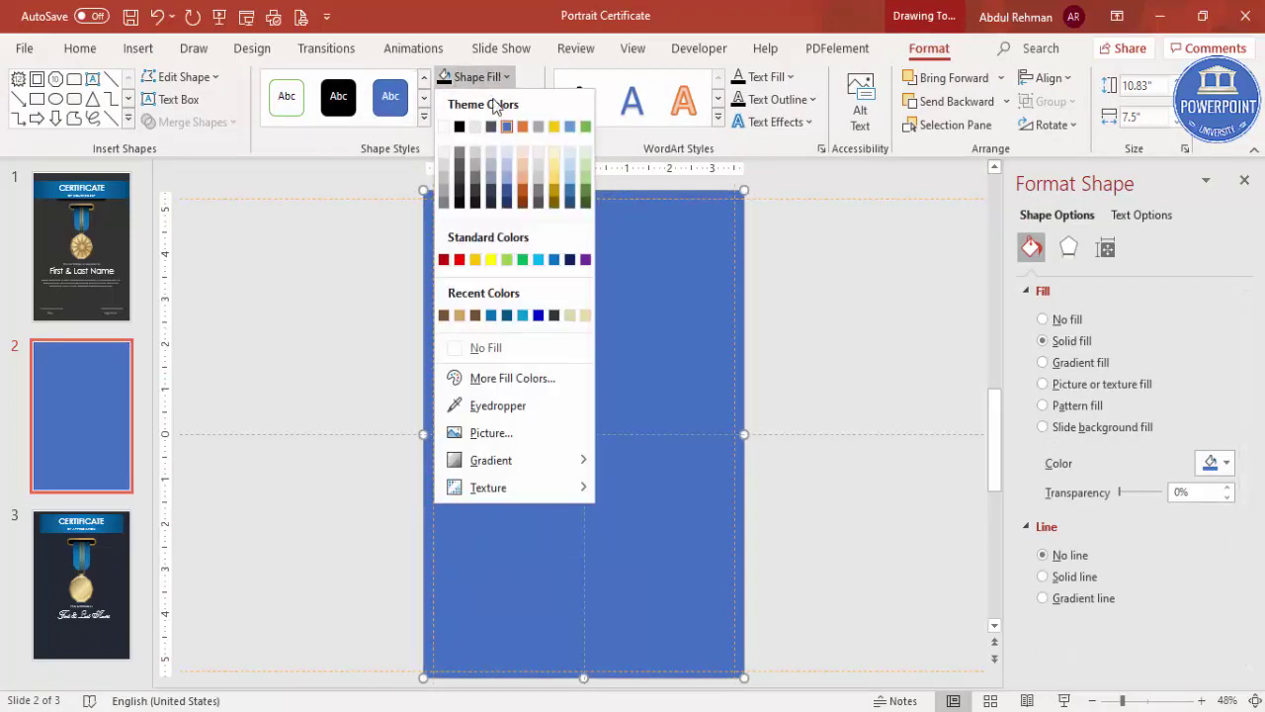
pyautogui.click(492, 204)
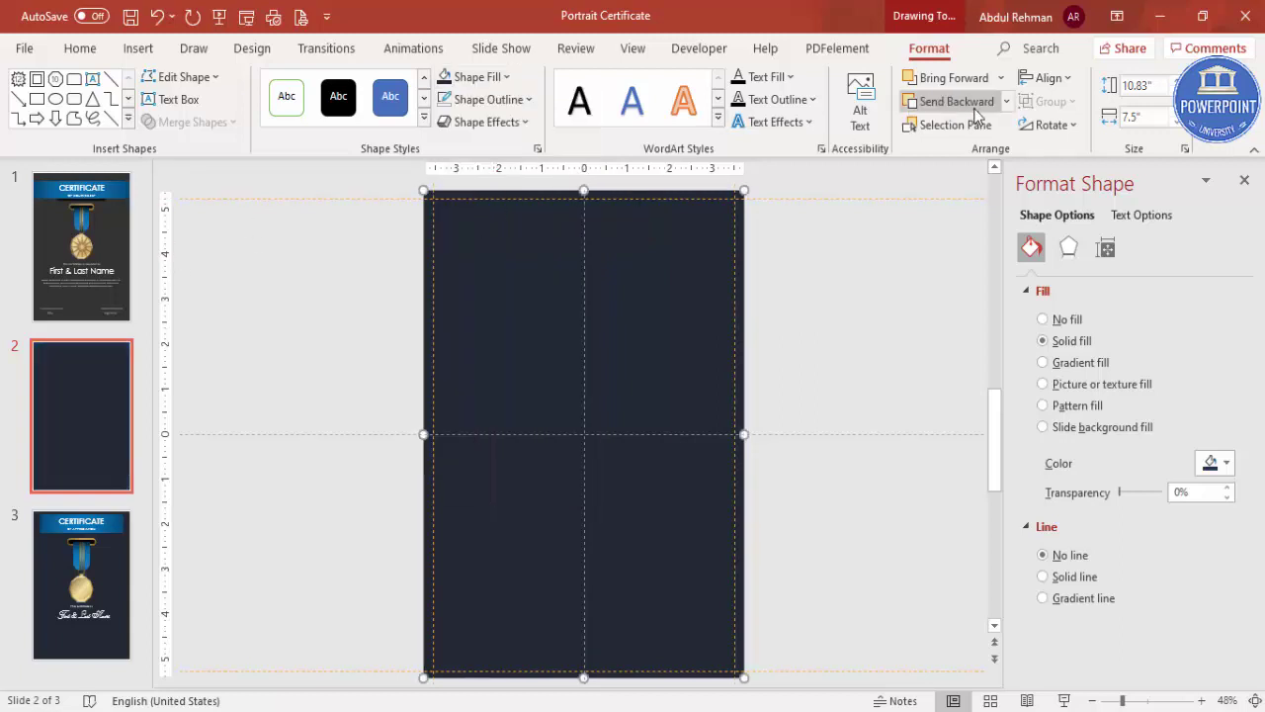